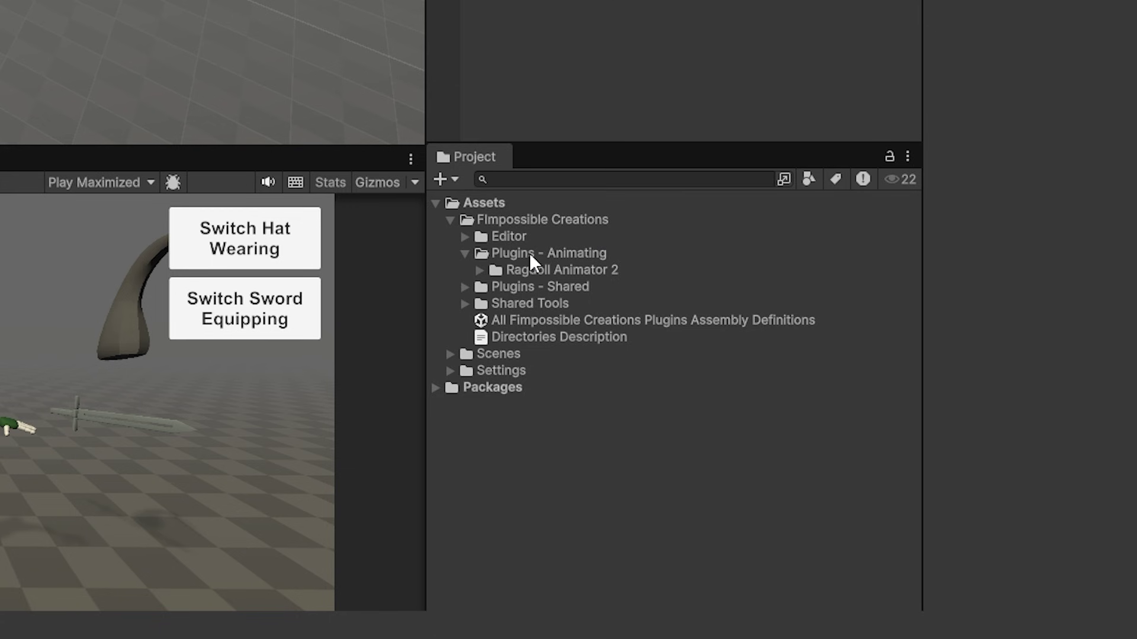
Step: Open the Ragdoll Animator 2 folder and browse its list of demo scenes
{"action": "double_click", "coordinate": [537, 269]}
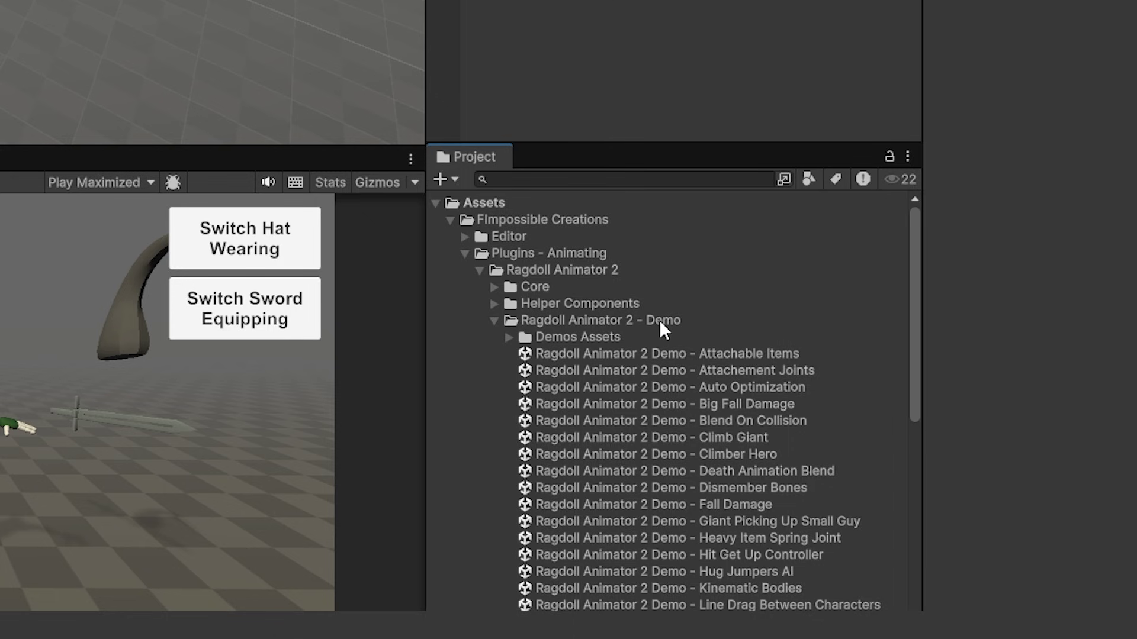
{"action": "scroll", "coordinate": [675, 350], "scroll_direction": "down", "scroll_amount": 4}
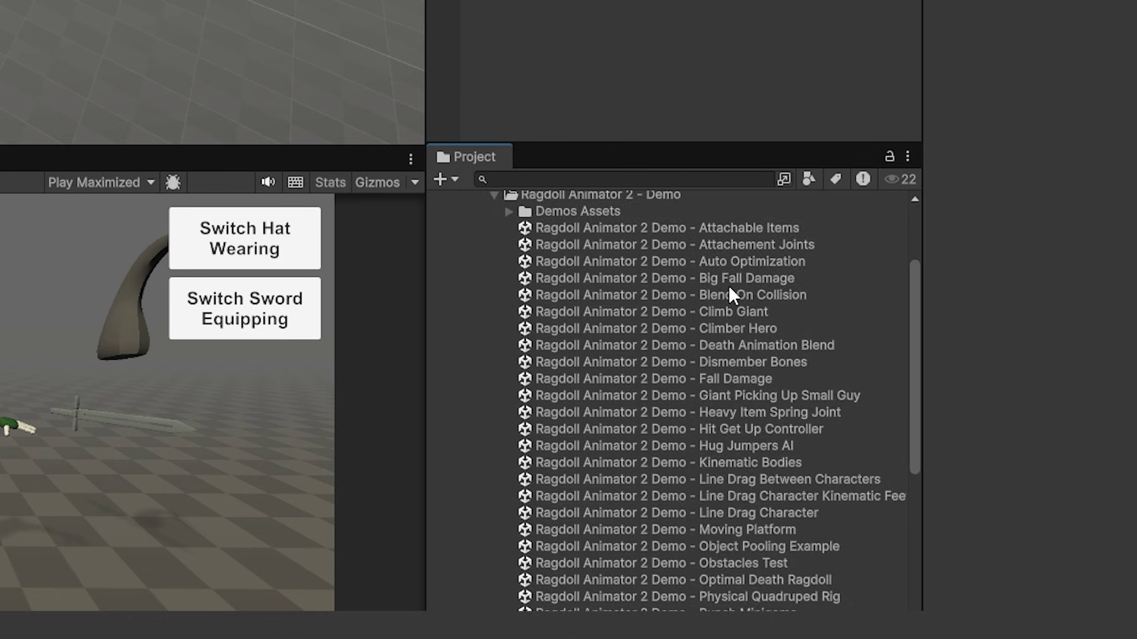
{"action": "scroll", "coordinate": [729, 289], "scroll_direction": "down", "scroll_amount": 8}
{"action": "scroll", "coordinate": [761, 354], "scroll_direction": "up", "scroll_amount": 8}
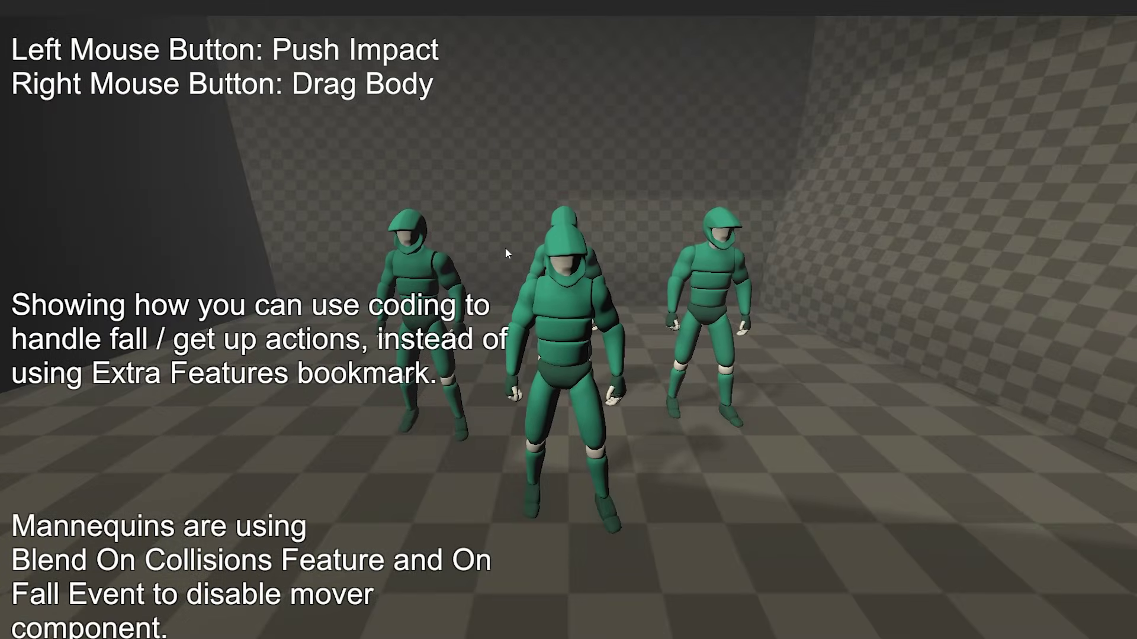
Step: Push over the front and right mannequins, then drag two mannequins through the air onto the pile
{"action": "left_click", "coordinate": [575, 279]}
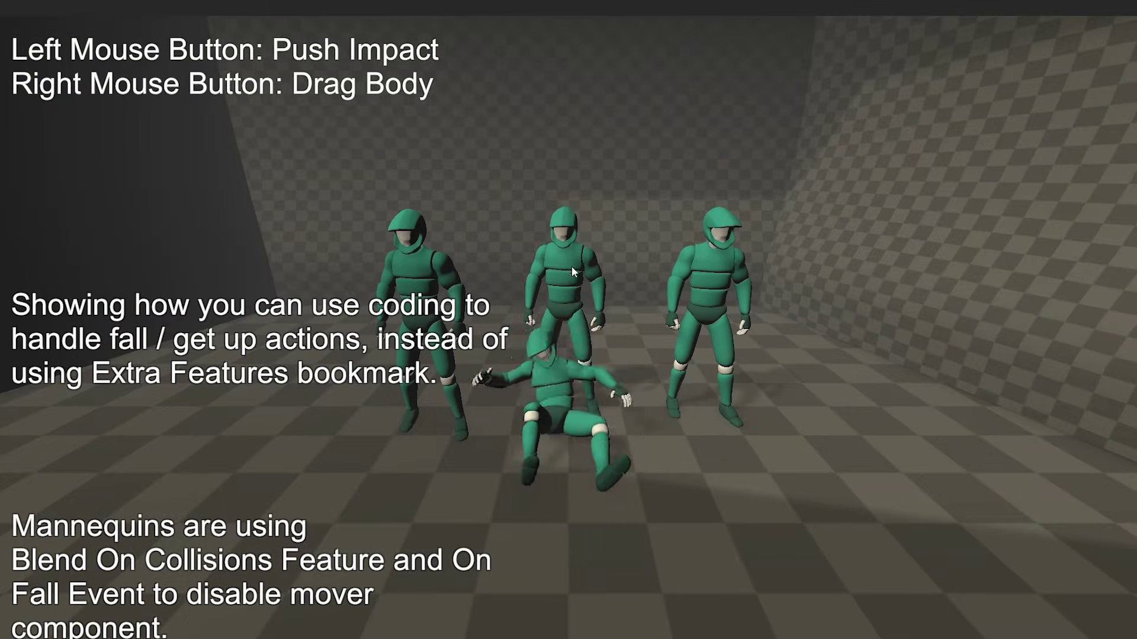
{"action": "left_click", "coordinate": [706, 271]}
{"action": "right_click_drag", "start_coordinate": [413, 269], "coordinate": [471, 188]}
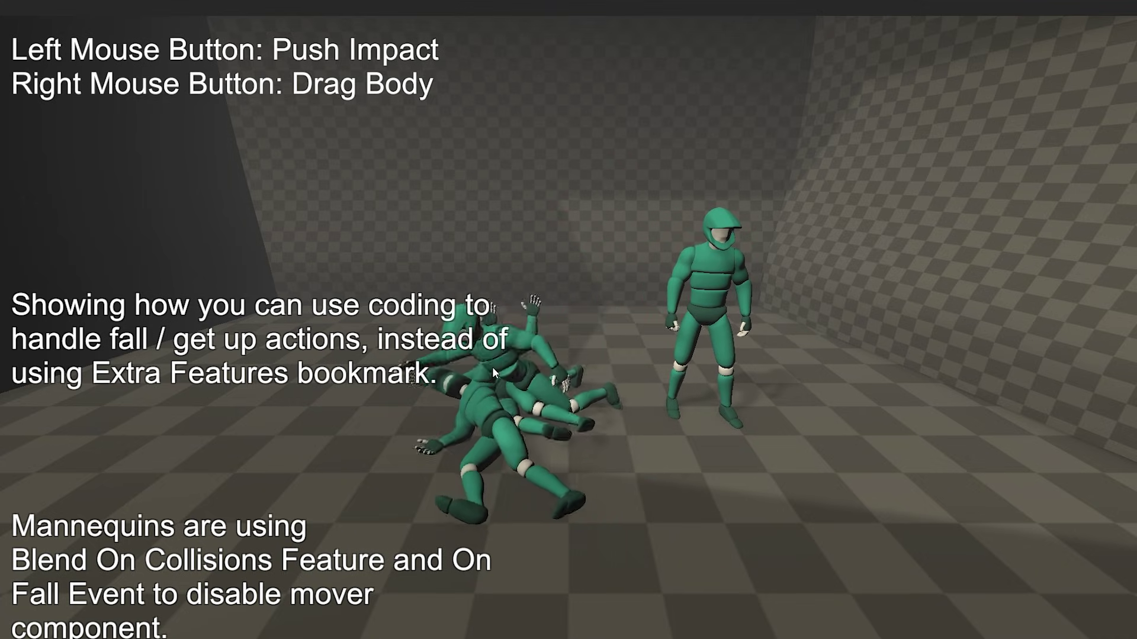
{"action": "right_click_drag", "start_coordinate": [507, 395], "coordinate": [616, 211]}
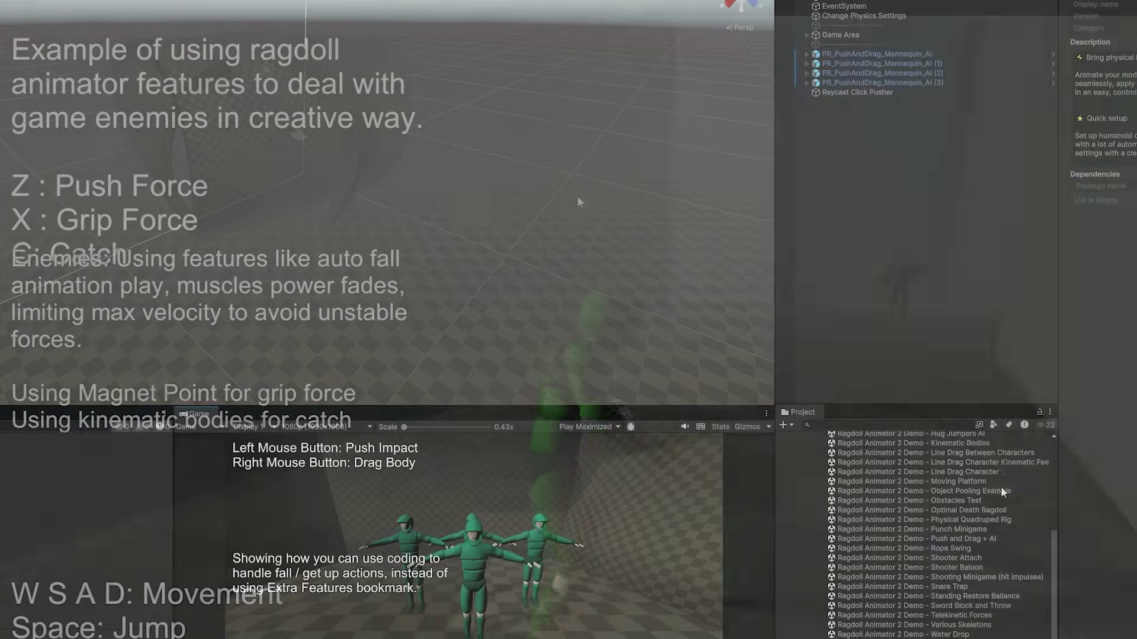
Step: In the enemies demo, blast orange enemies with Z and catch and fling one with C
{"action": "key", "text": "w"}
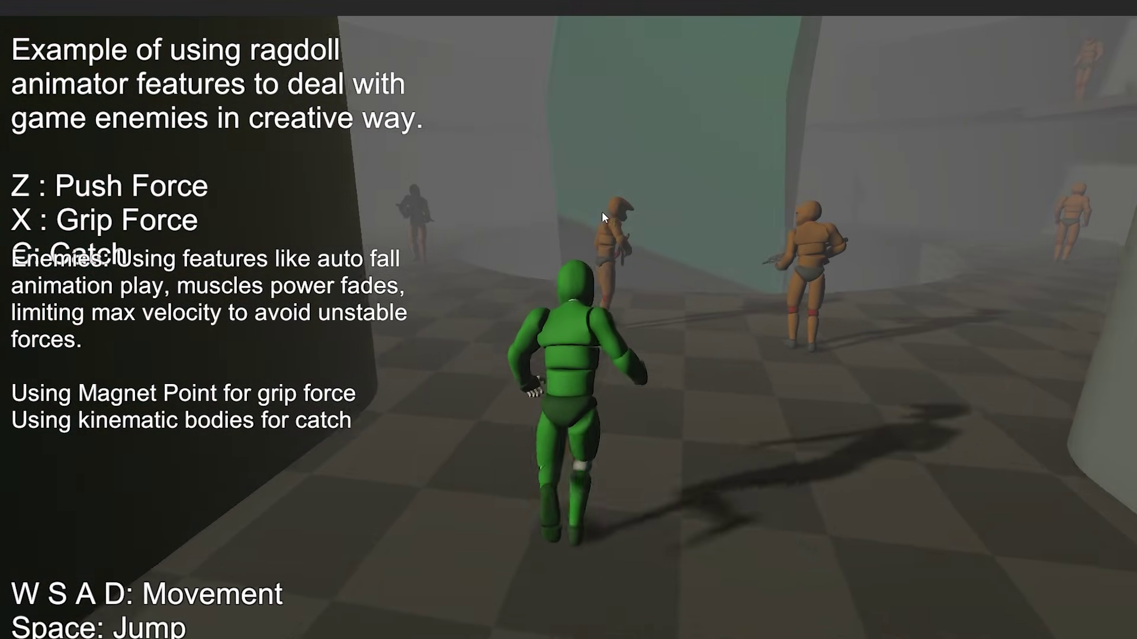
{"action": "key", "text": "z"}
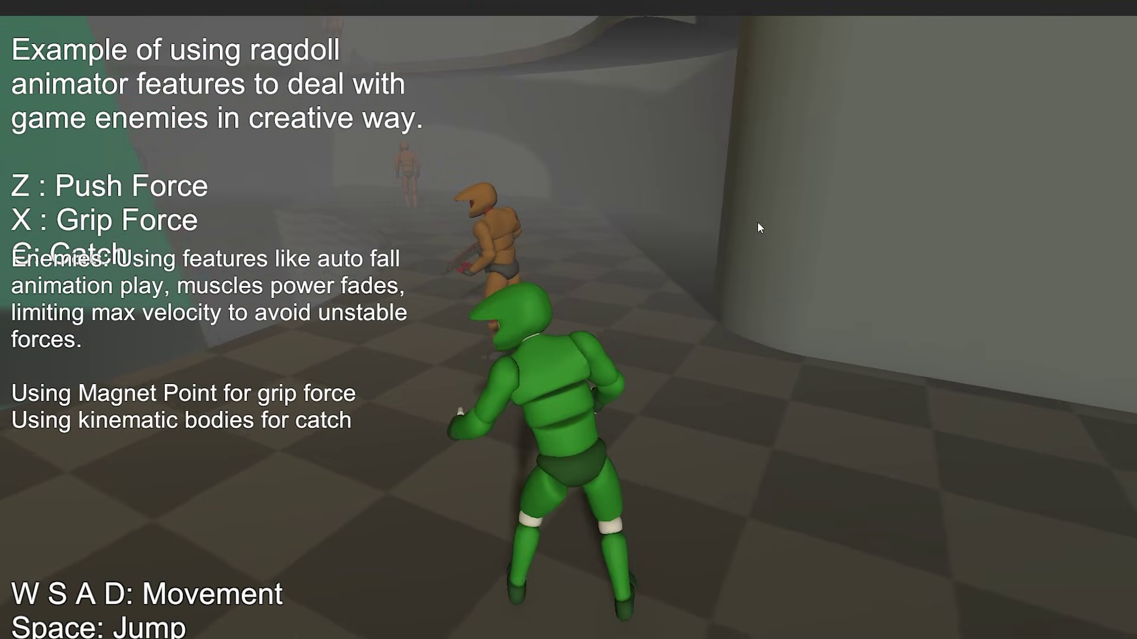
{"action": "key", "text": "z"}
{"action": "key", "text": "c"}
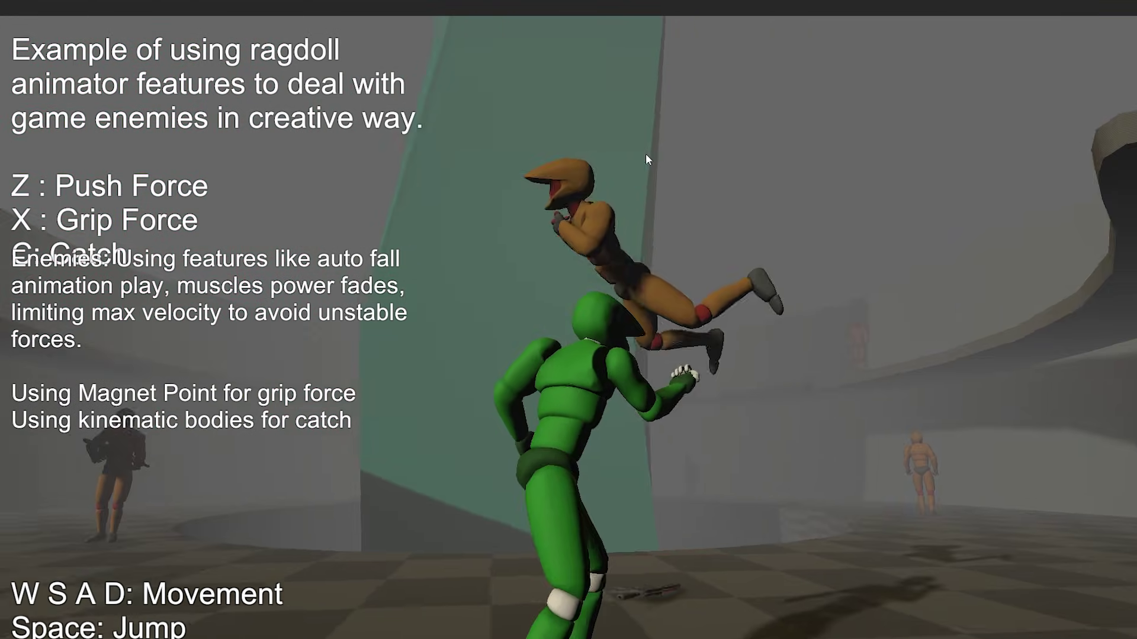
{"action": "key", "text": "z"}
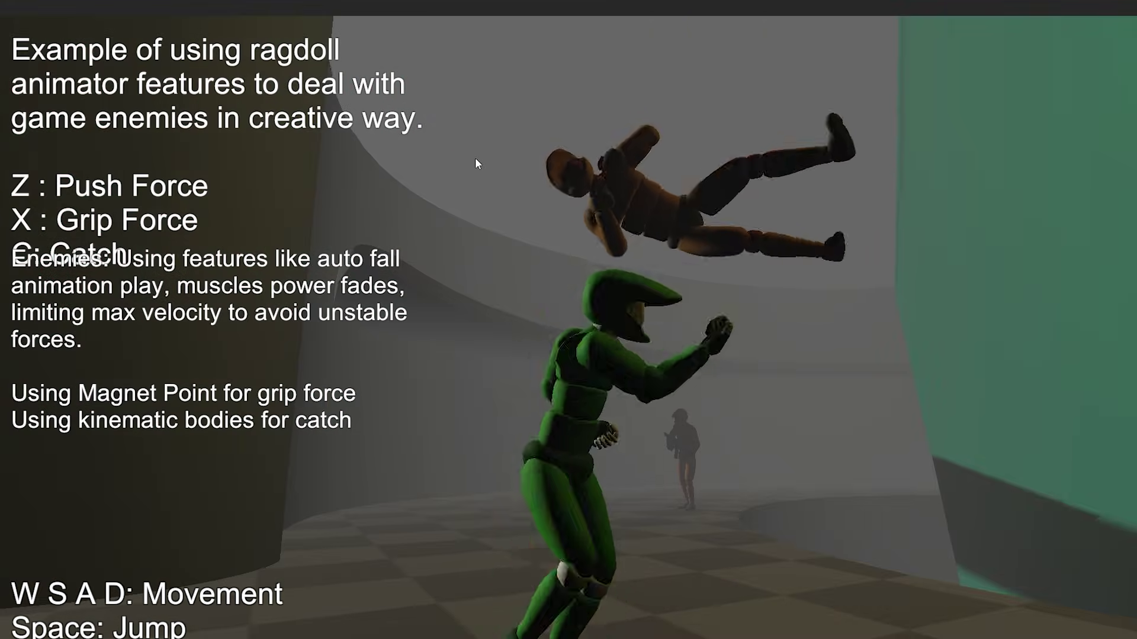
{"action": "key", "text": "c"}
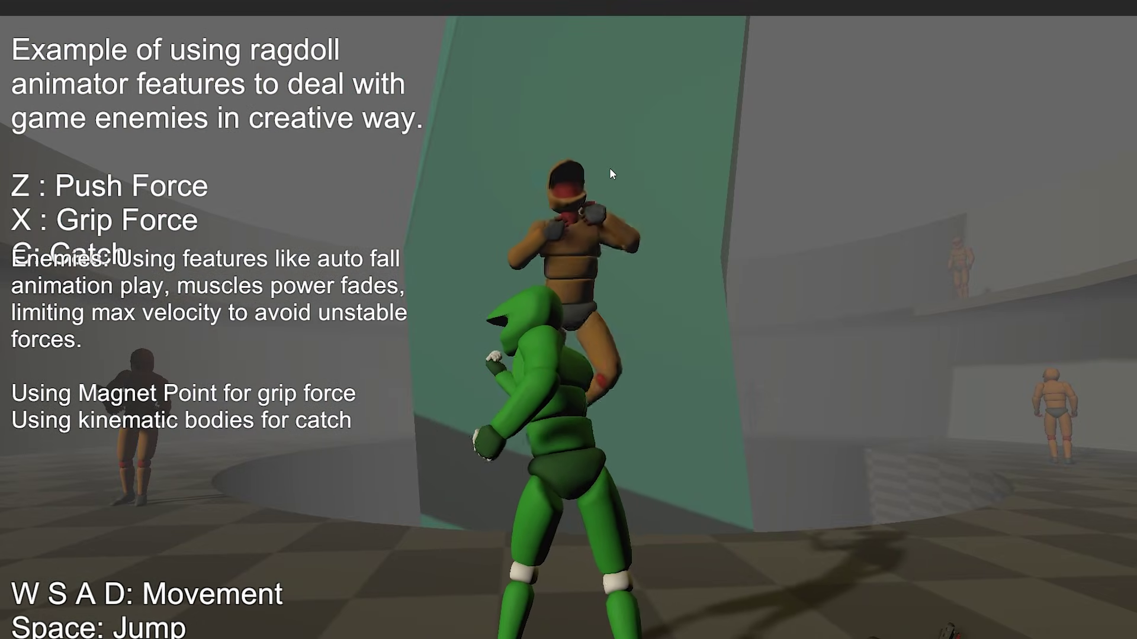
{"action": "key", "text": "z"}
{"action": "key", "text": "z"}
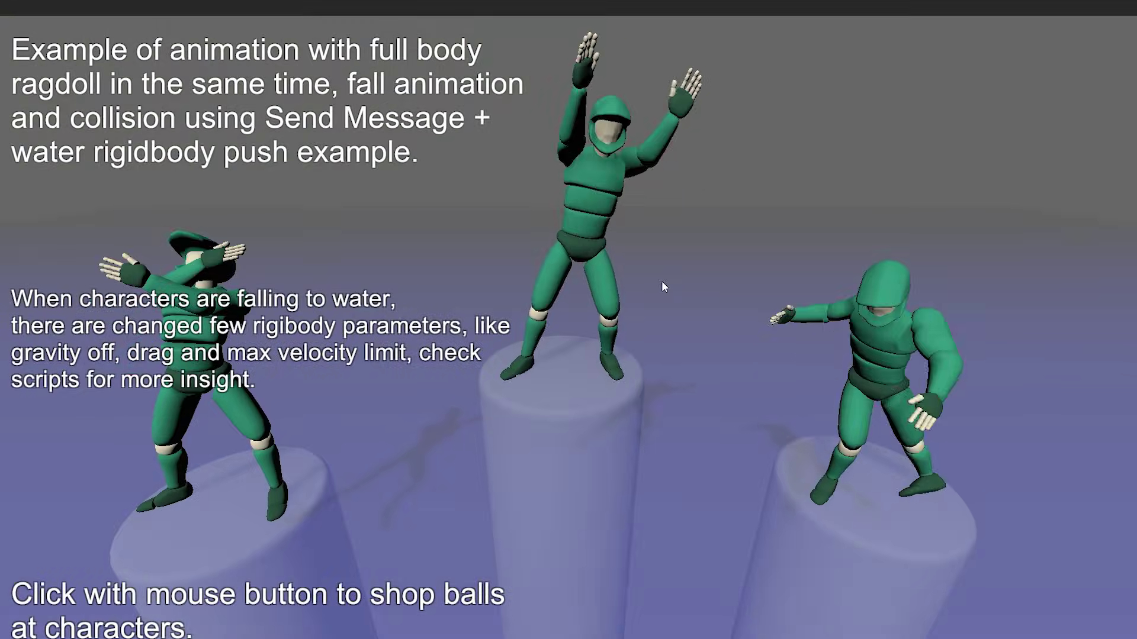
Step: Fire a series of balls at the middle and right characters standing on the pillars
{"action": "left_click", "coordinate": [566, 227]}
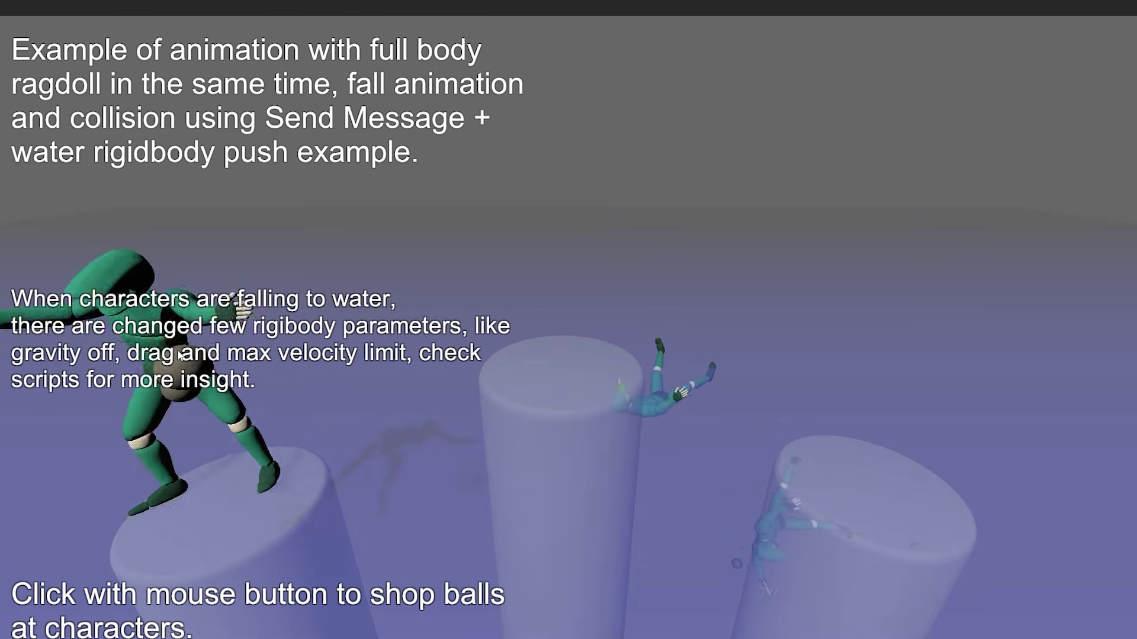
{"action": "left_click", "coordinate": [656, 304]}
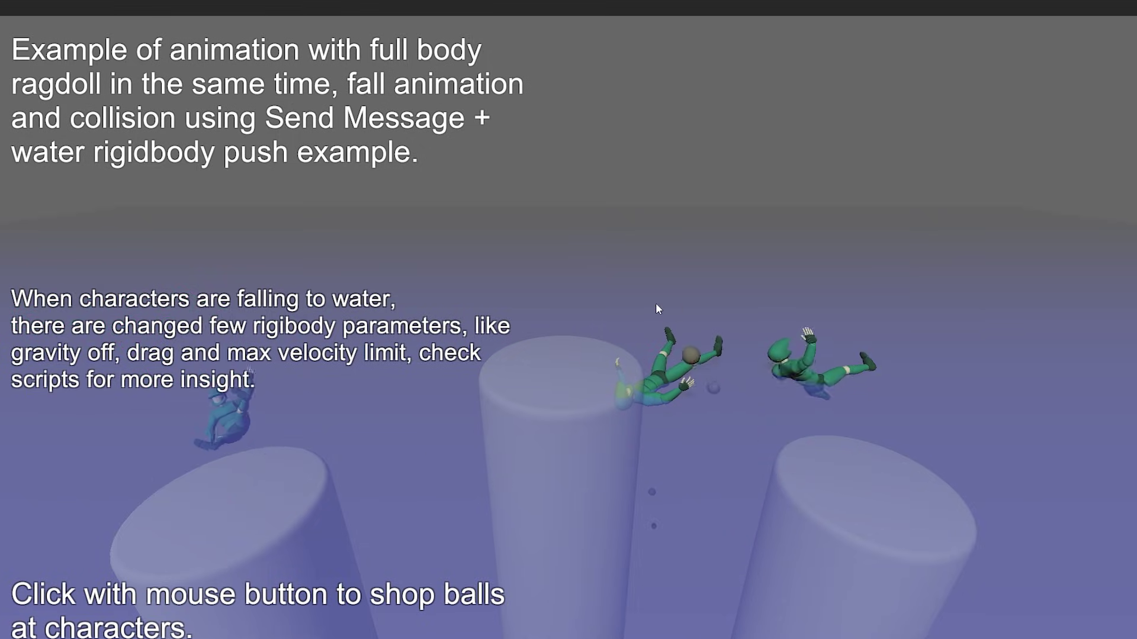
{"action": "left_click", "coordinate": [674, 324]}
{"action": "left_click", "coordinate": [682, 350]}
{"action": "left_click", "coordinate": [819, 315]}
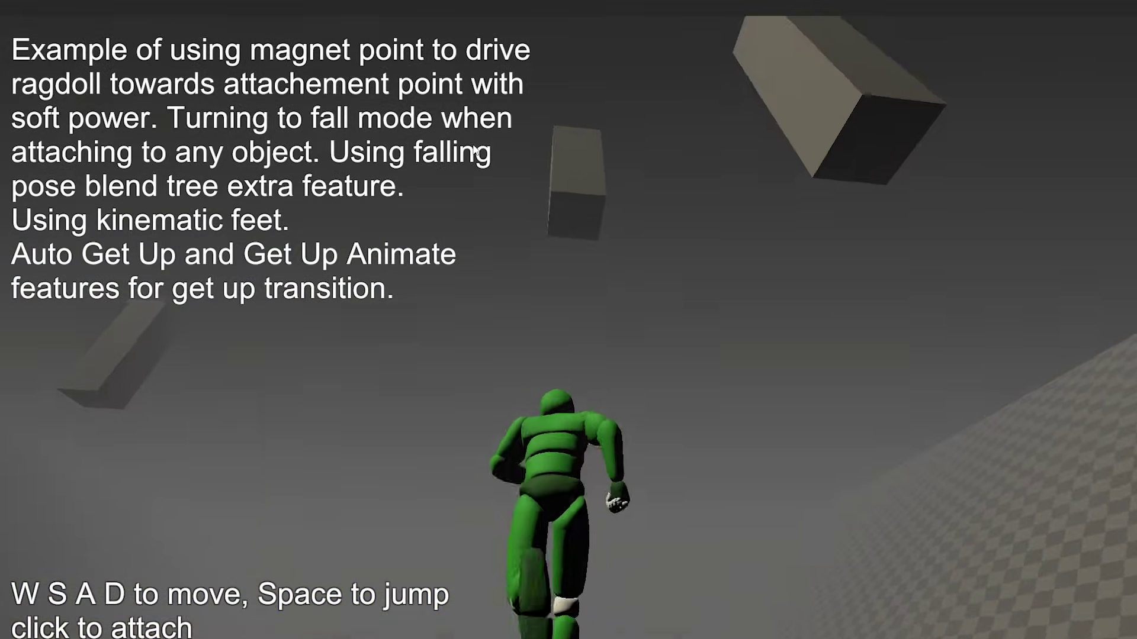
Step: Rope the ragdoll to the floating cube, panel and tall dark blocks, swinging between them
{"action": "left_click", "coordinate": [570, 167]}
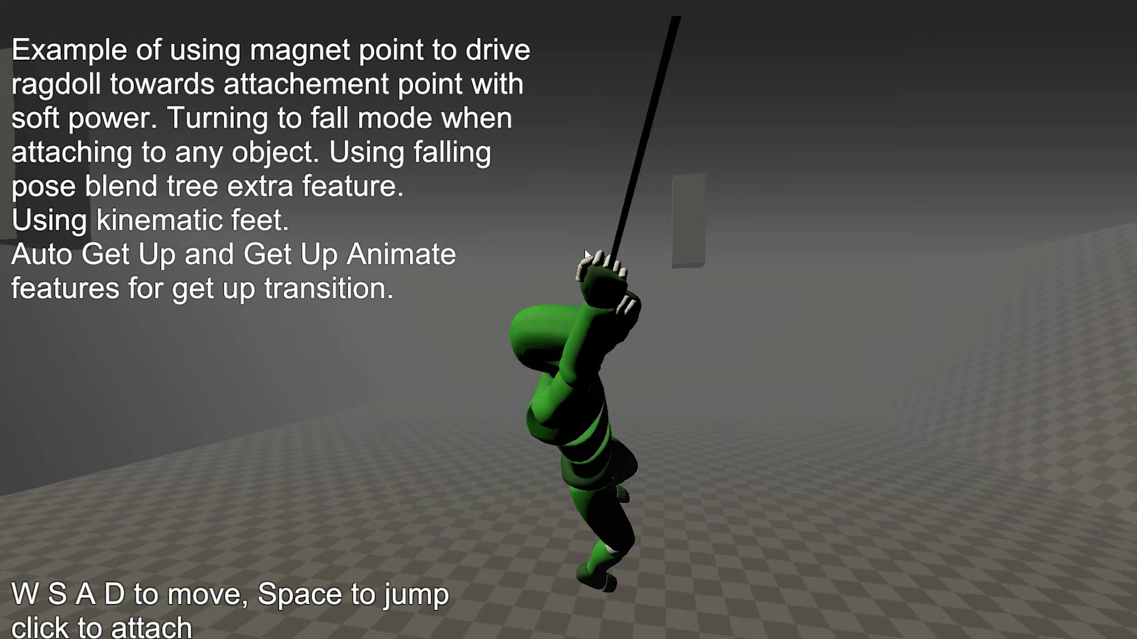
{"action": "left_click", "coordinate": [668, 226]}
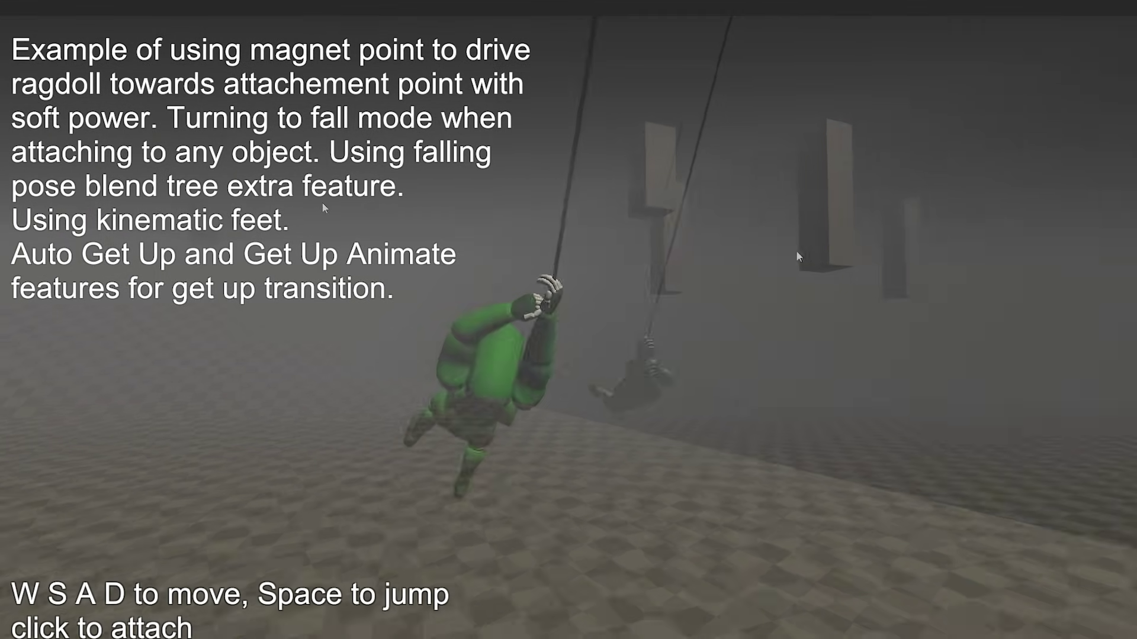
{"action": "left_click", "coordinate": [880, 236]}
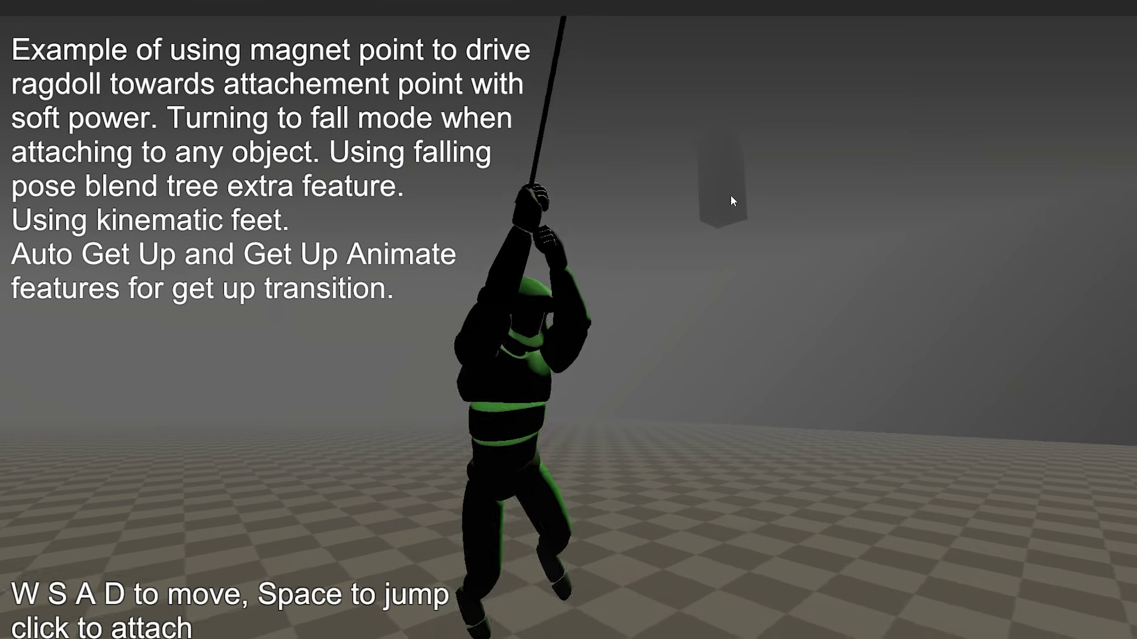
{"action": "left_click", "coordinate": [734, 202]}
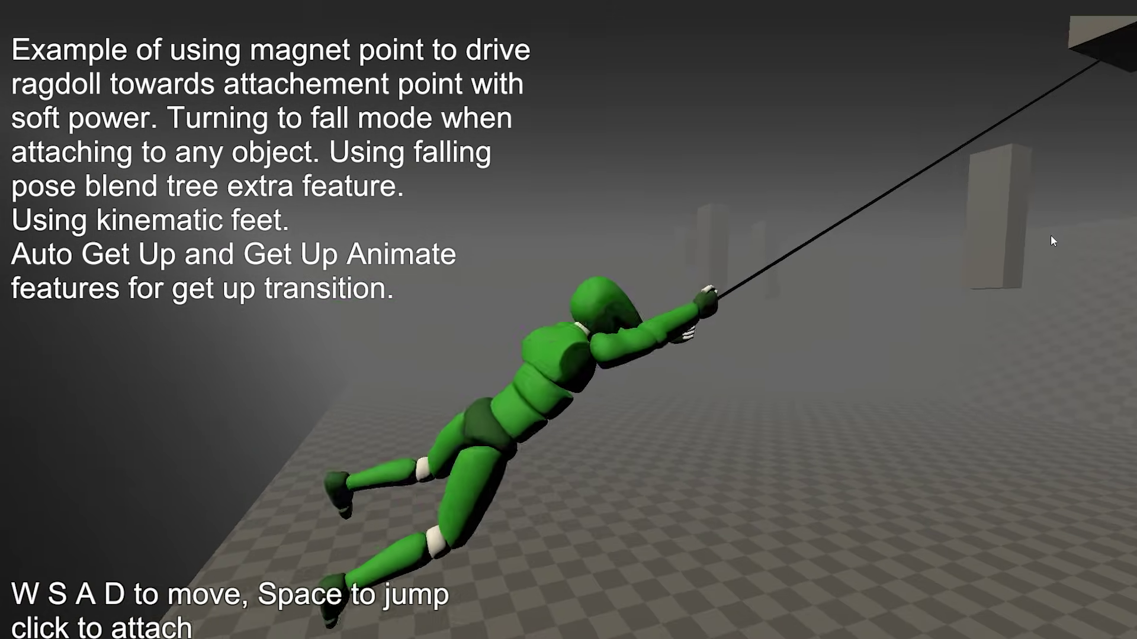
{"action": "left_click", "coordinate": [998, 235]}
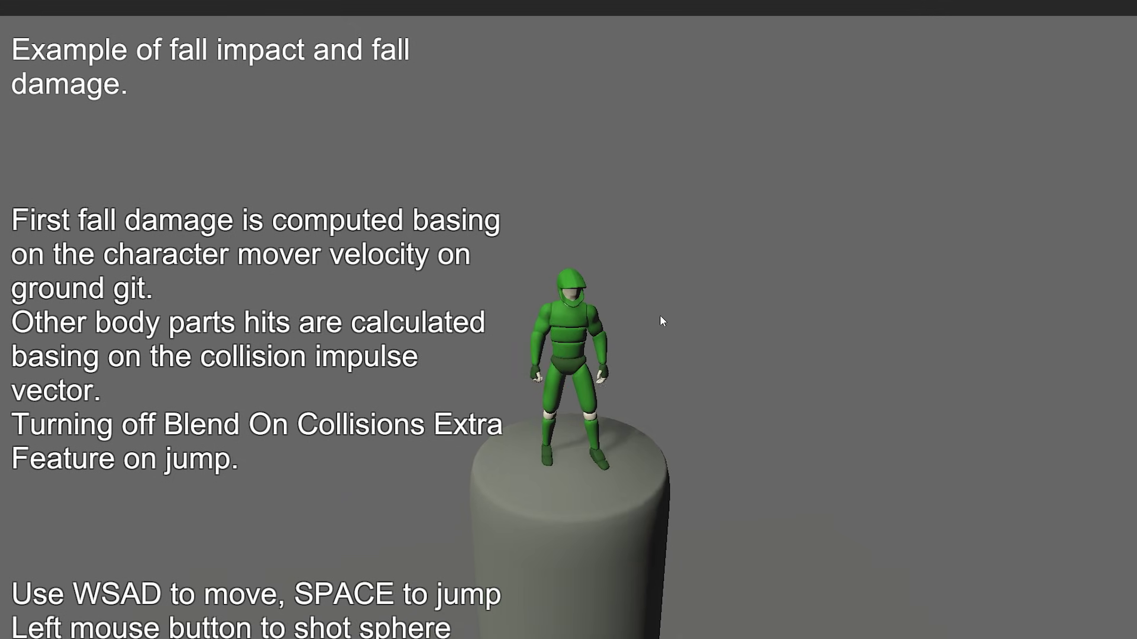
Step: Run the green character off the pillar's edge with S so it drops
{"action": "key", "text": "s"}
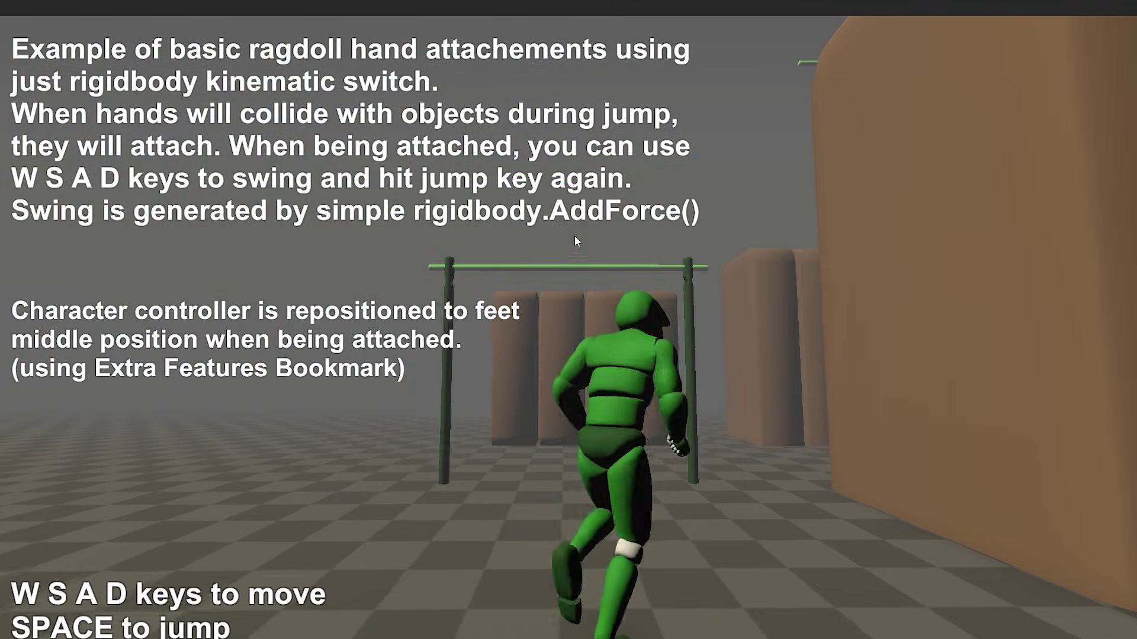
Step: Drop from the bar, walk across the brown blocks and swing on the green bar
{"action": "key", "text": "space"}
{"action": "key", "text": "w"}
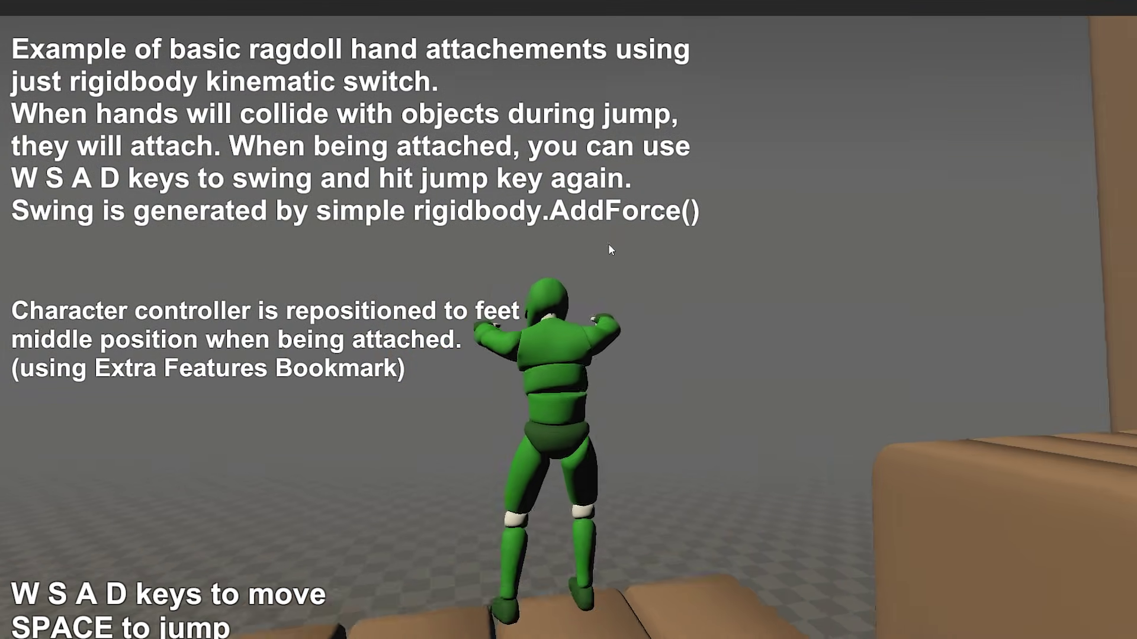
{"action": "key", "text": "space"}
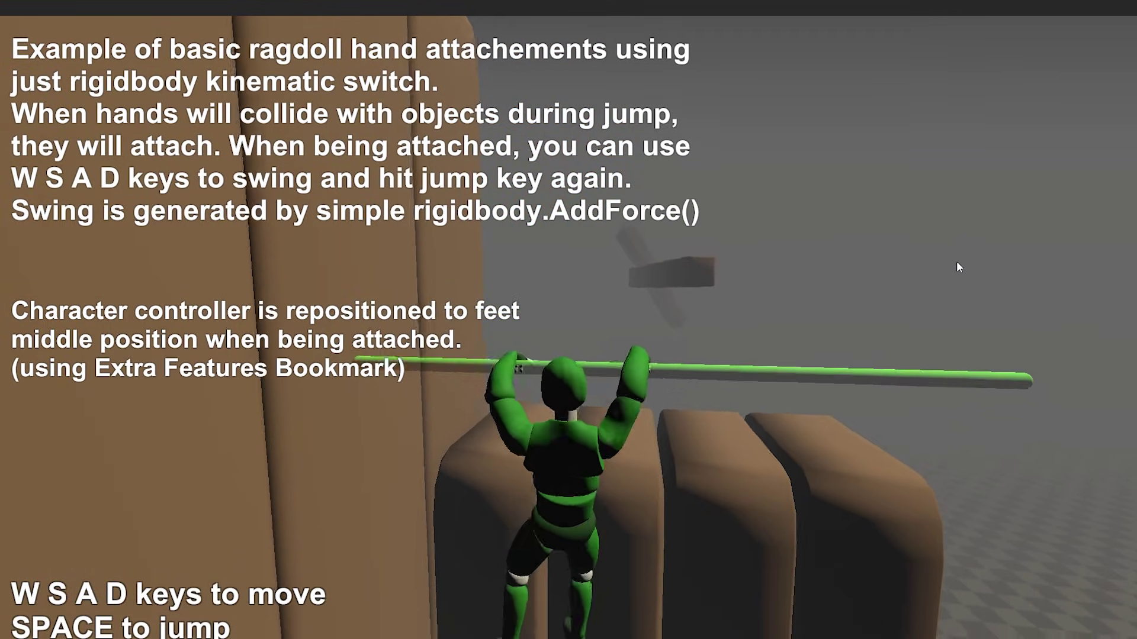
{"action": "key", "text": "space"}
Step: Hang from the dark horizontal bar, swing onto the tilted plank, then climb over the block
{"action": "key", "text": "w"}
{"action": "key", "text": "space"}
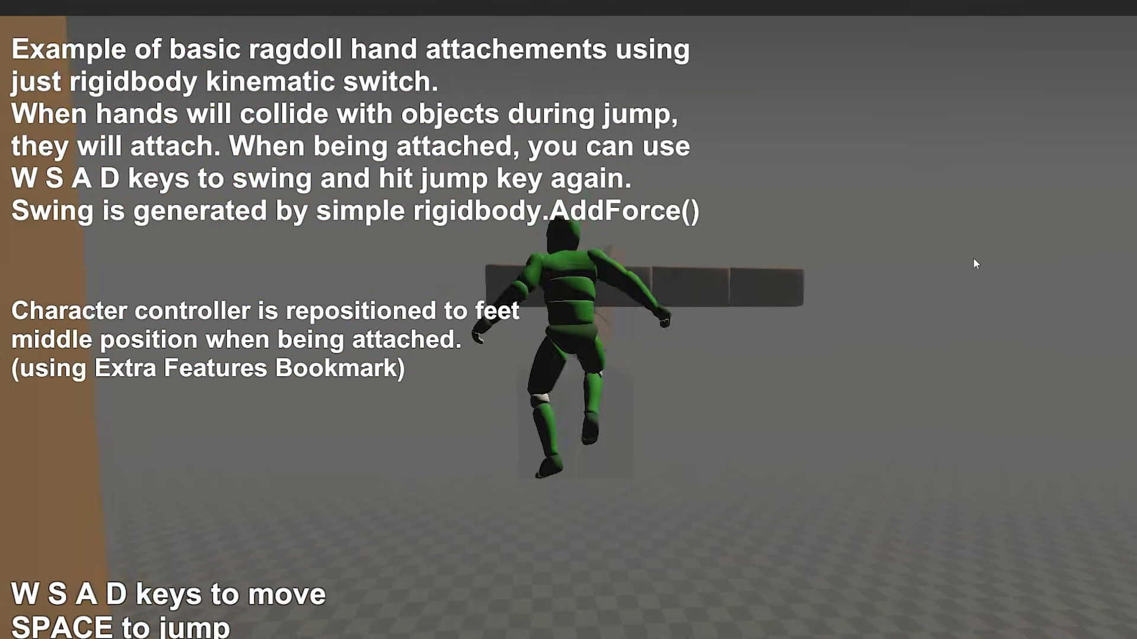
{"action": "key", "text": "space"}
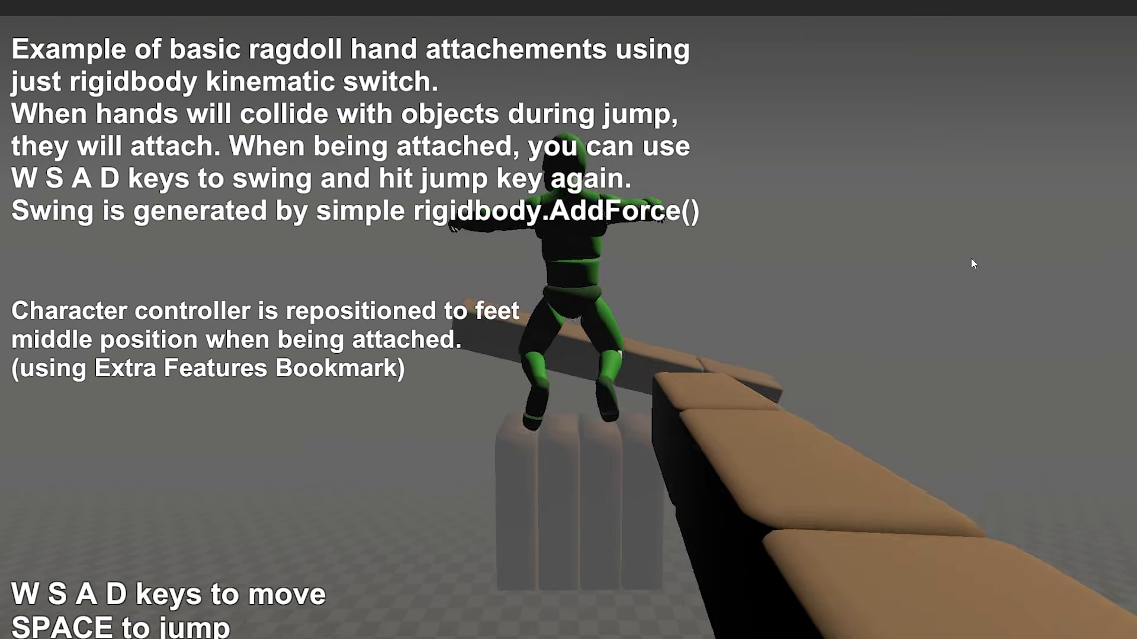
{"action": "key", "text": "space"}
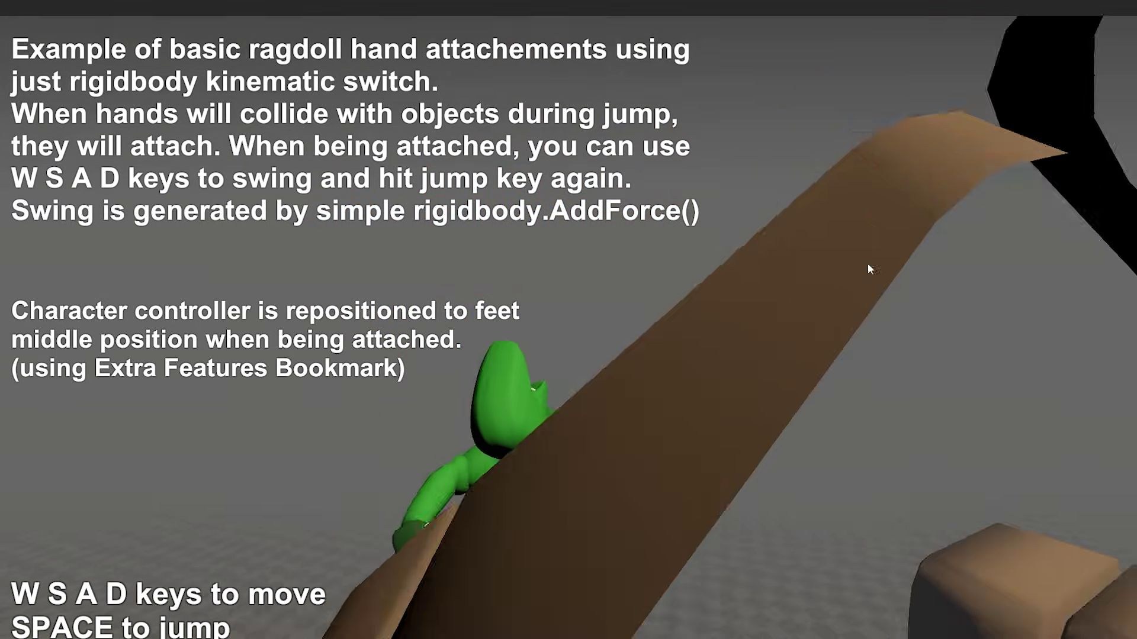
{"action": "key", "text": "space"}
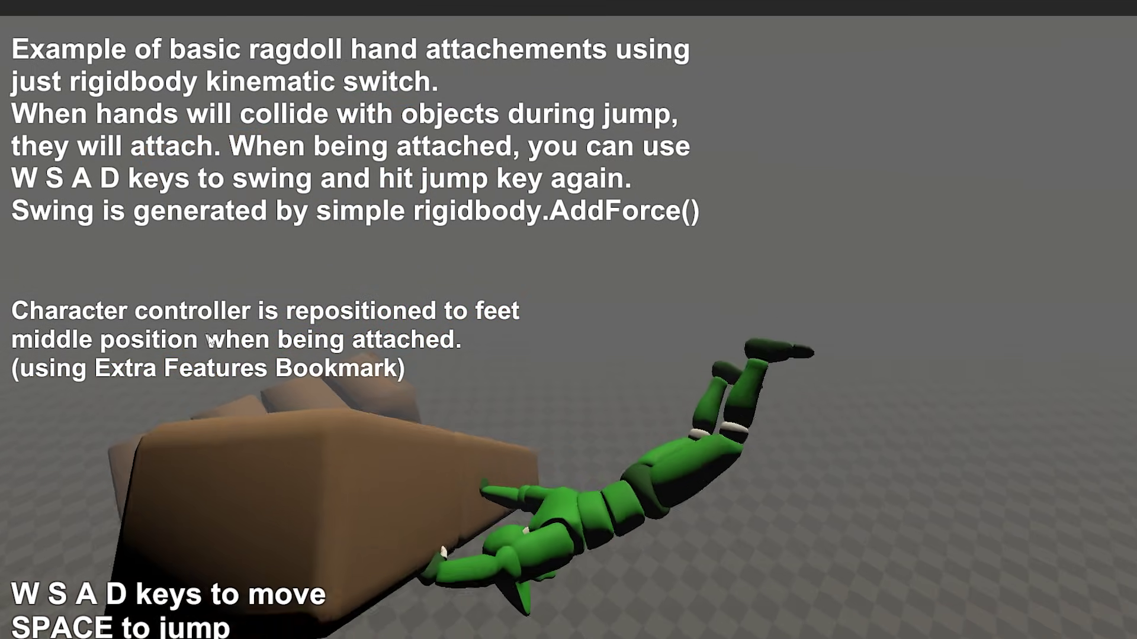
{"action": "key", "text": "space"}
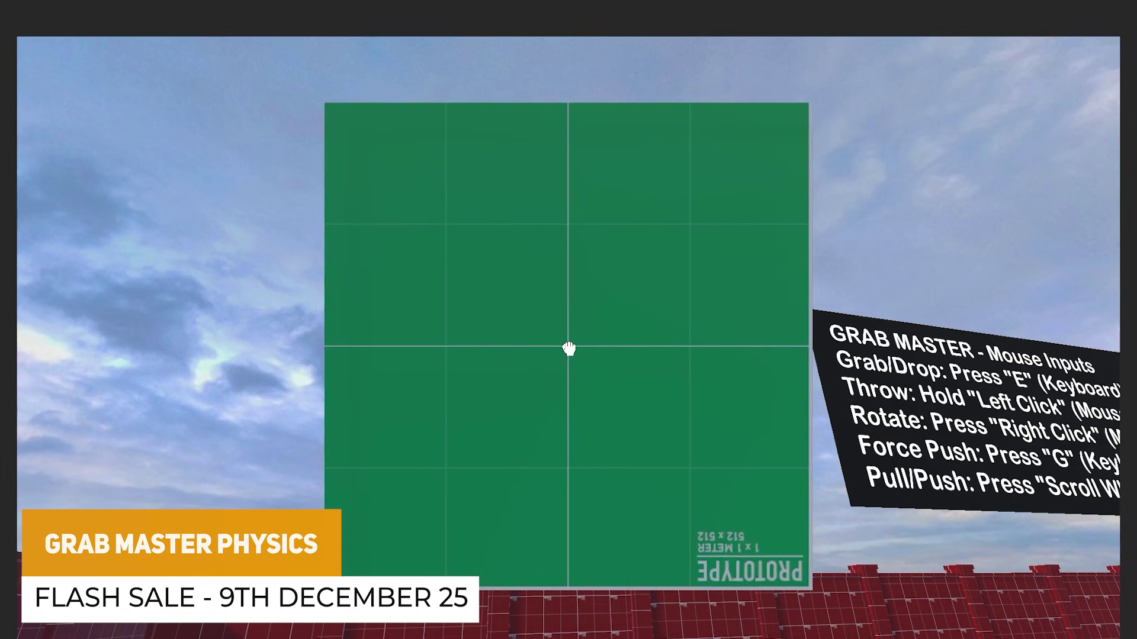
Step: Throw three held cubes across the room, then grab the large cube with E
{"action": "left_click", "coordinate": [569, 349]}
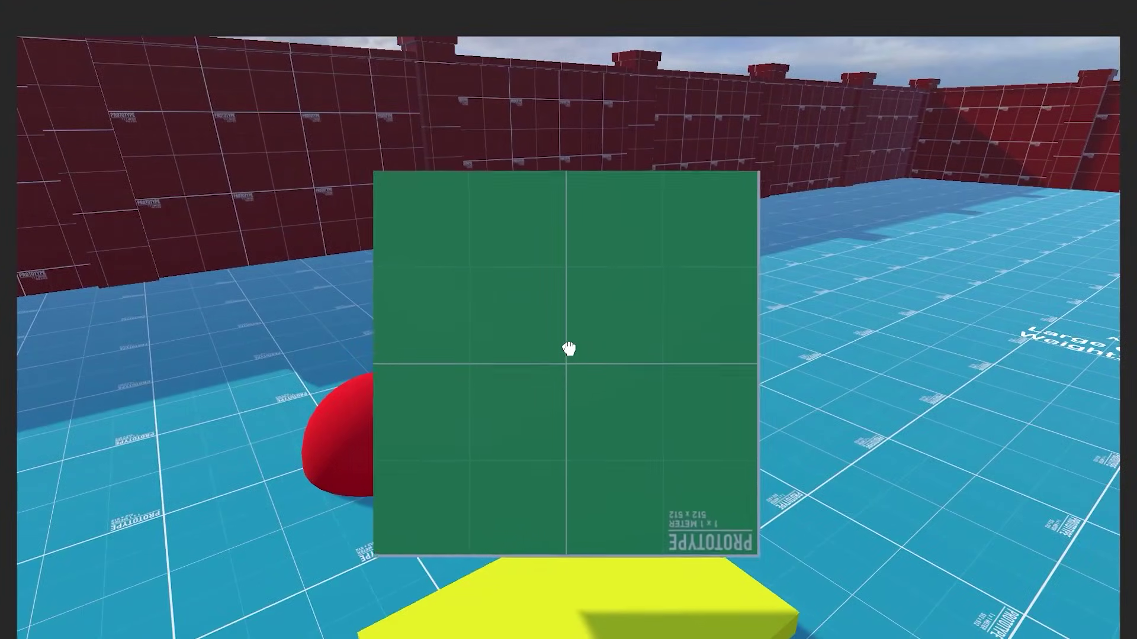
{"action": "left_click", "coordinate": [568, 349]}
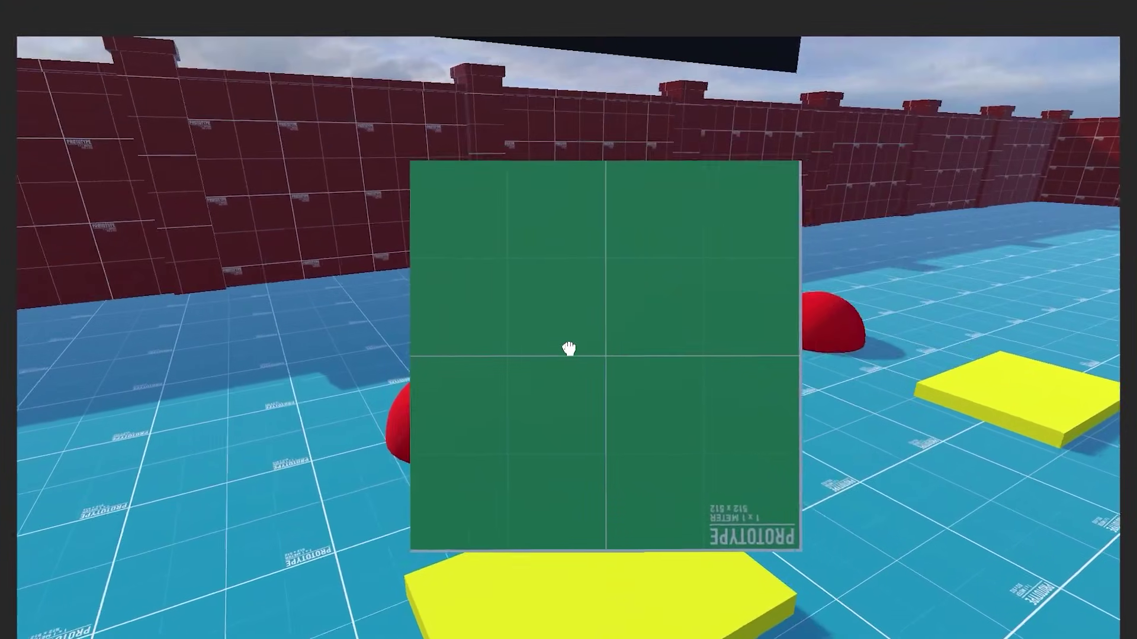
{"action": "left_click", "coordinate": [568, 349]}
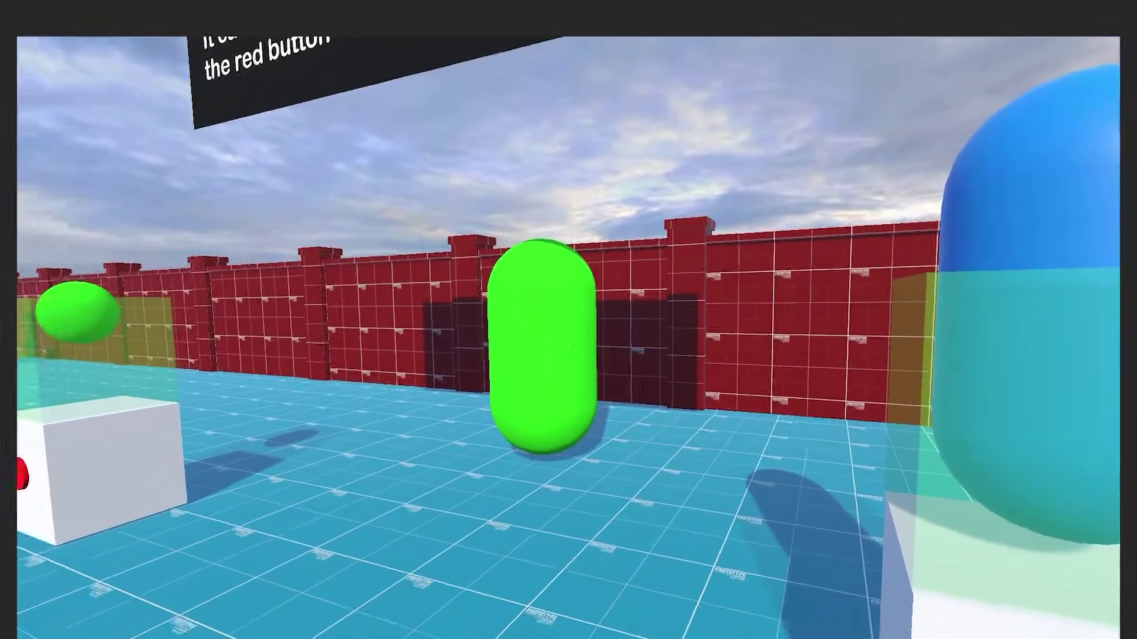
{"action": "key", "text": "e"}
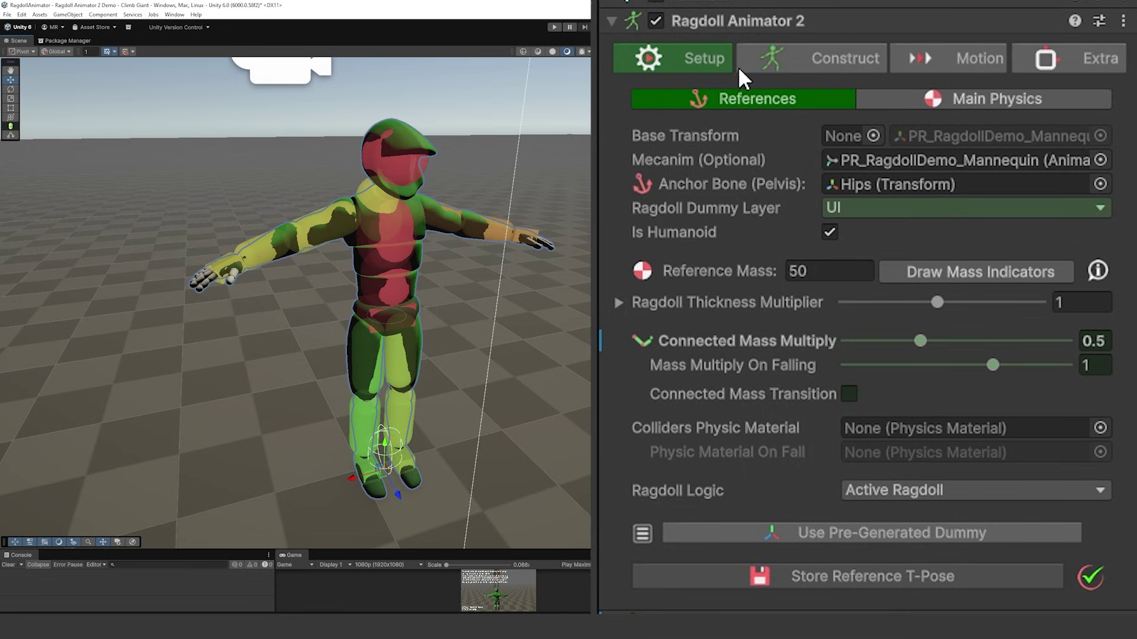
Step: Cycle through the Construct, Motion, Extra and Setup tabs, ending on Construct's Core chain bones
{"action": "left_click", "coordinate": [844, 59]}
{"action": "left_click", "coordinate": [984, 60]}
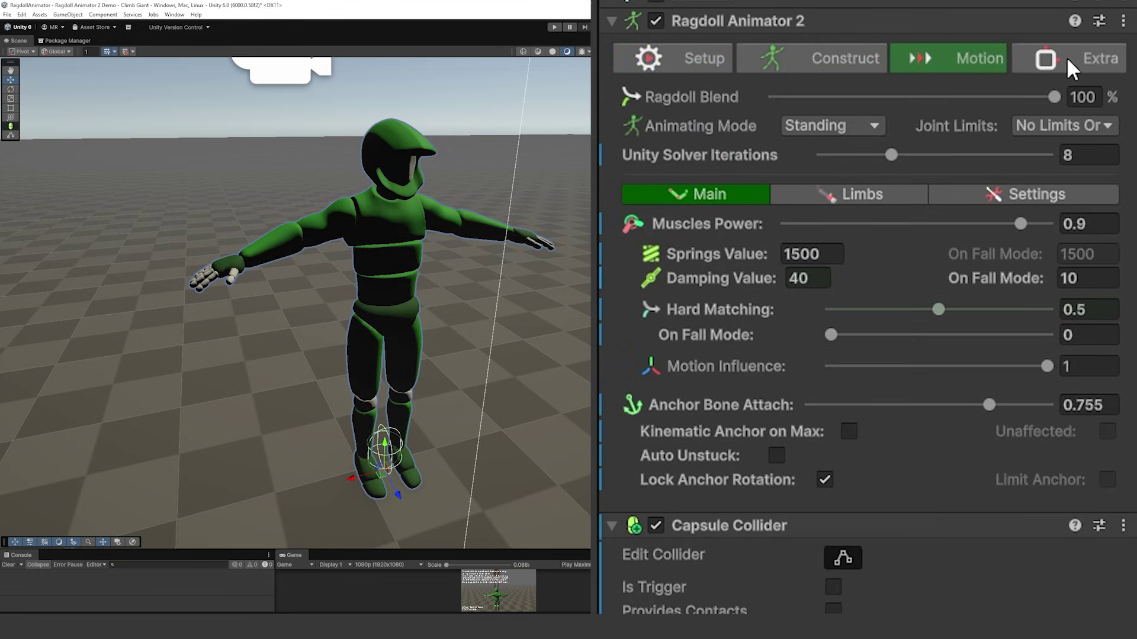
{"action": "left_click", "coordinate": [1071, 57]}
{"action": "left_click", "coordinate": [721, 59]}
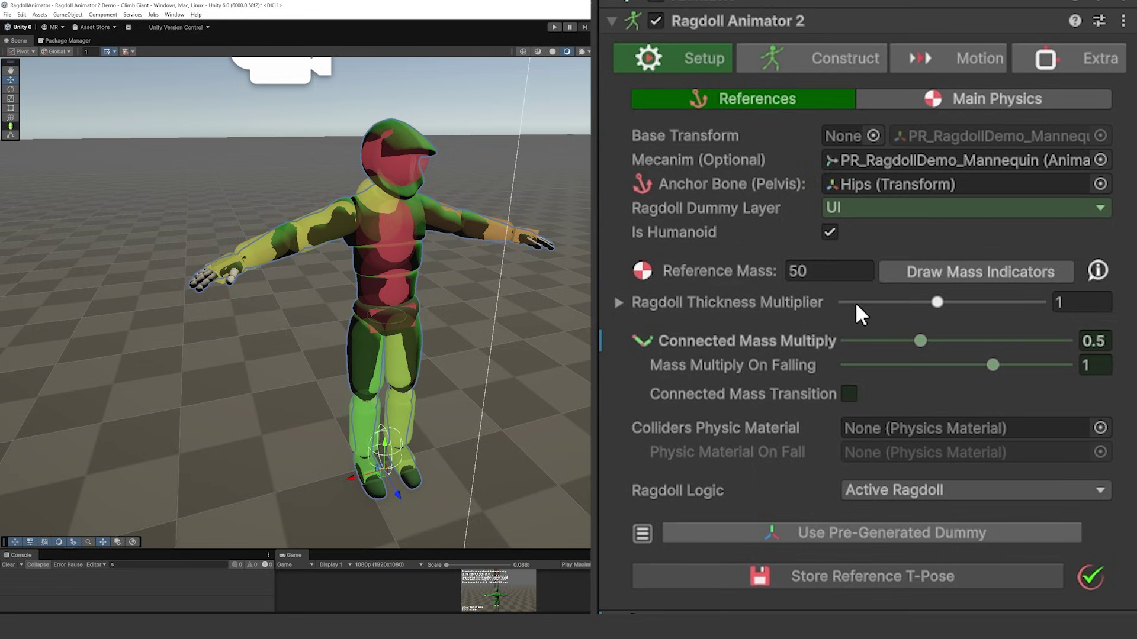
{"action": "left_click", "coordinate": [837, 57]}
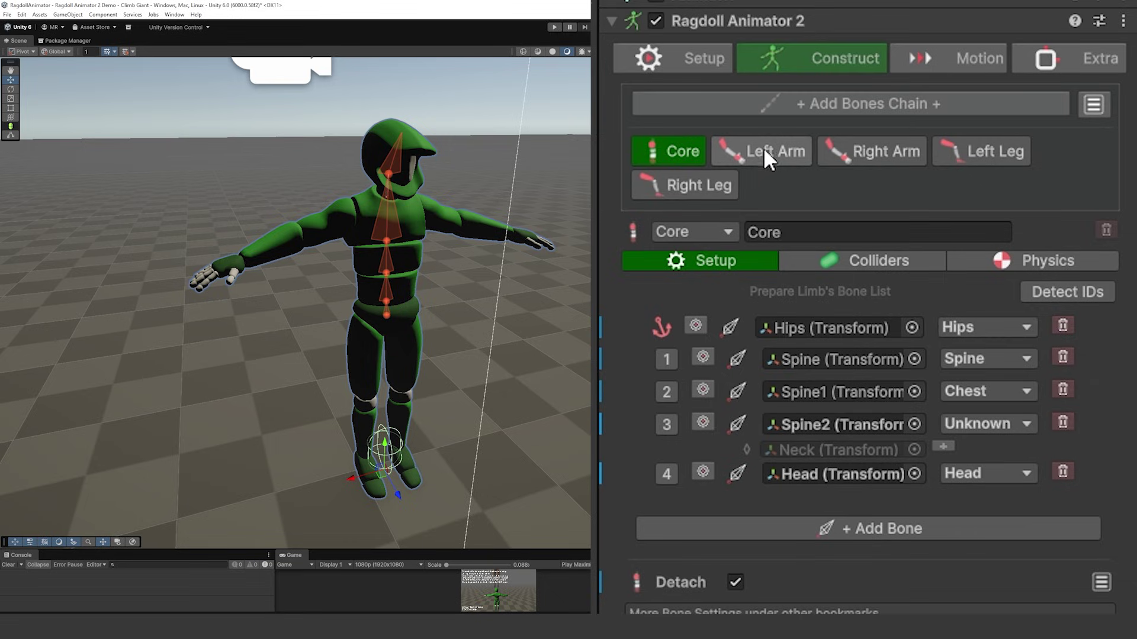
Step: Check the Left Arm, Right Arm and Right Leg bone lists, then show the Core chain's Colliders
{"action": "left_click", "coordinate": [735, 155]}
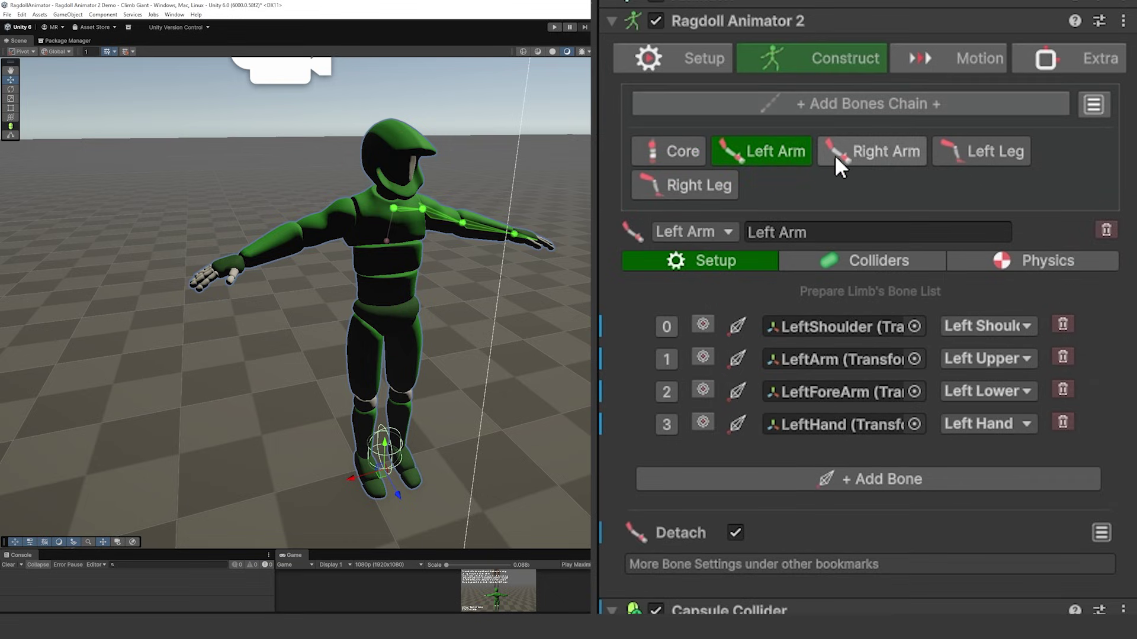
{"action": "left_click", "coordinate": [868, 152]}
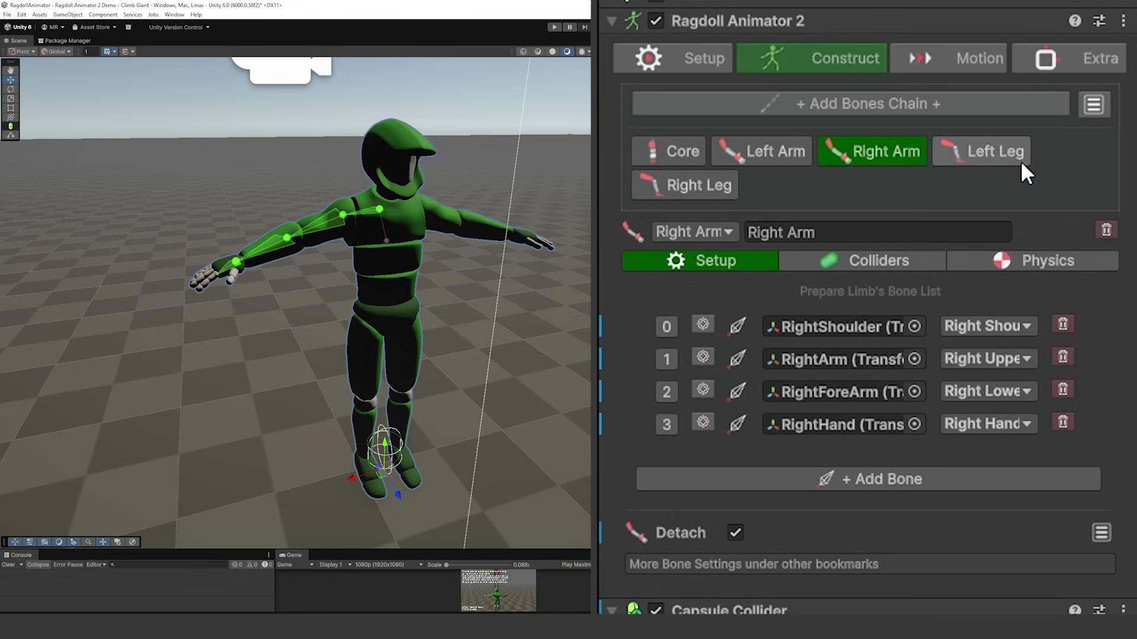
{"action": "left_click", "coordinate": [713, 189]}
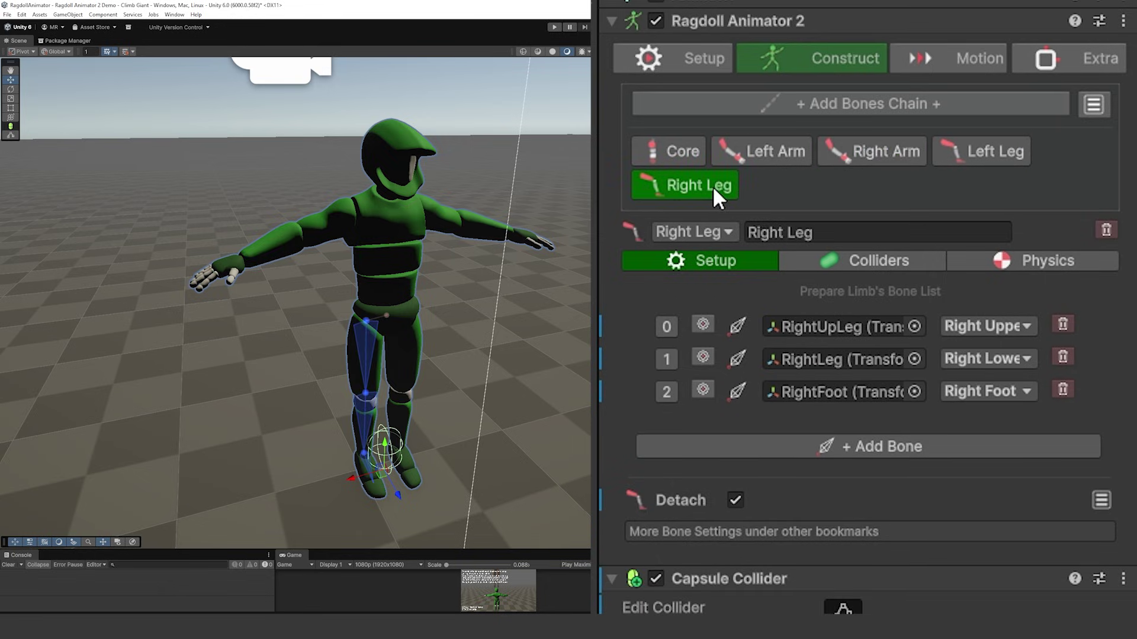
{"action": "left_click", "coordinate": [669, 151]}
{"action": "left_click", "coordinate": [851, 261]}
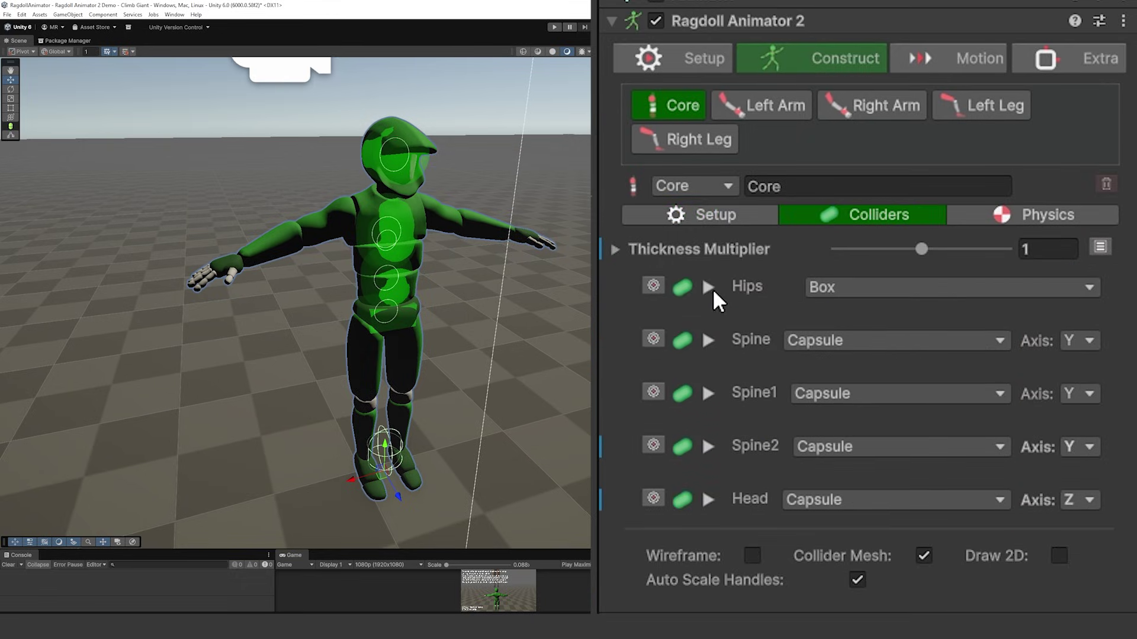
Step: Try a larger Spine1 collider radius, restore it to 0.16590, then view the Motion settings
{"action": "left_click", "coordinate": [403, 223]}
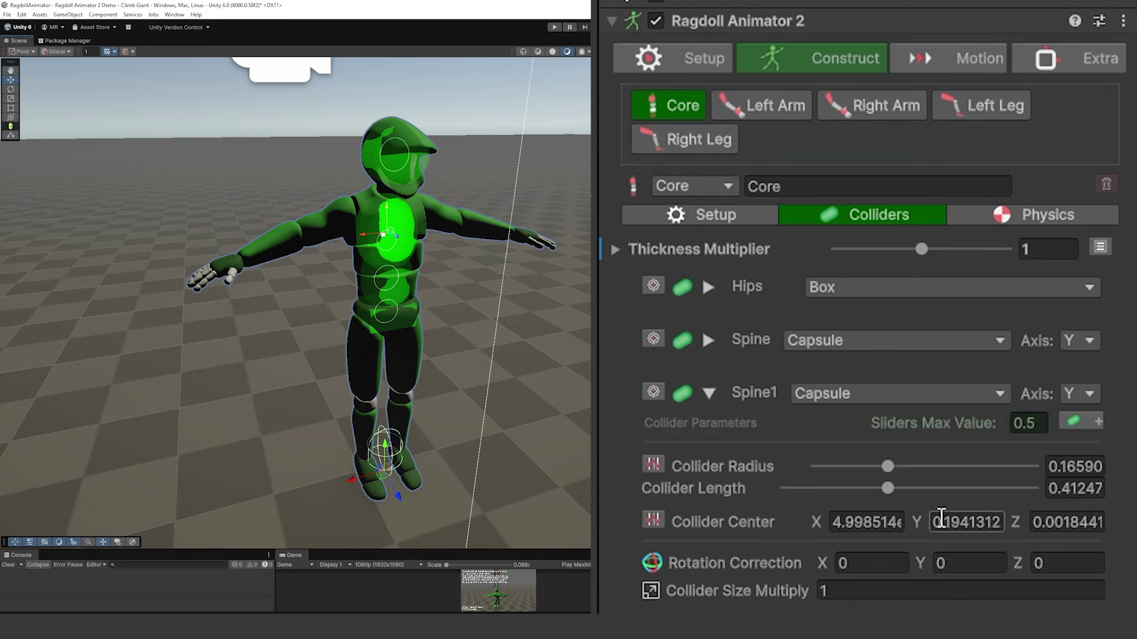
{"action": "mouse_move", "coordinate": [886, 464]}
{"action": "left_mouse_down"}
{"action": "mouse_move", "coordinate": [939, 464]}
{"action": "mouse_move", "coordinate": [904, 465]}
{"action": "left_mouse_up"}
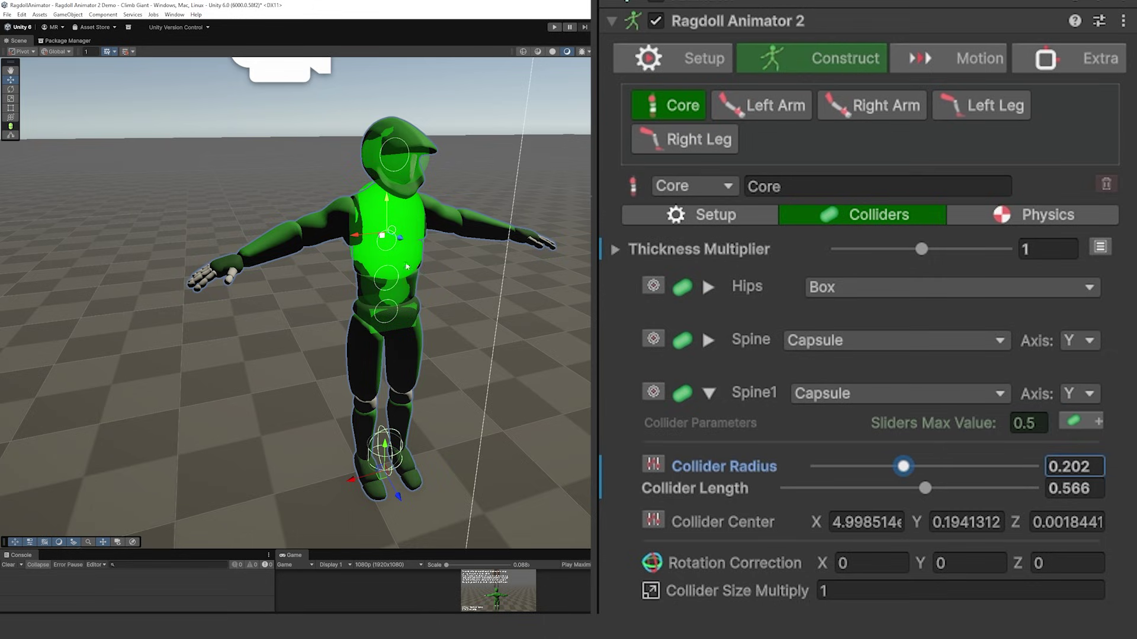
{"action": "left_click_drag", "start_coordinate": [396, 233], "coordinate": [392, 243]}
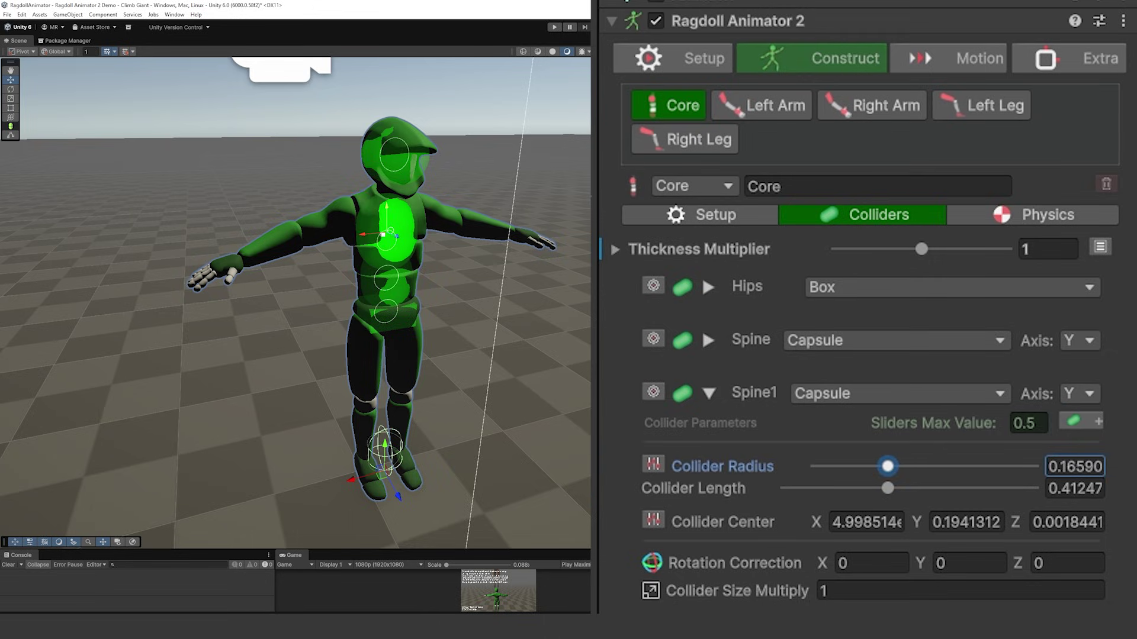
{"action": "left_click", "coordinate": [1028, 214]}
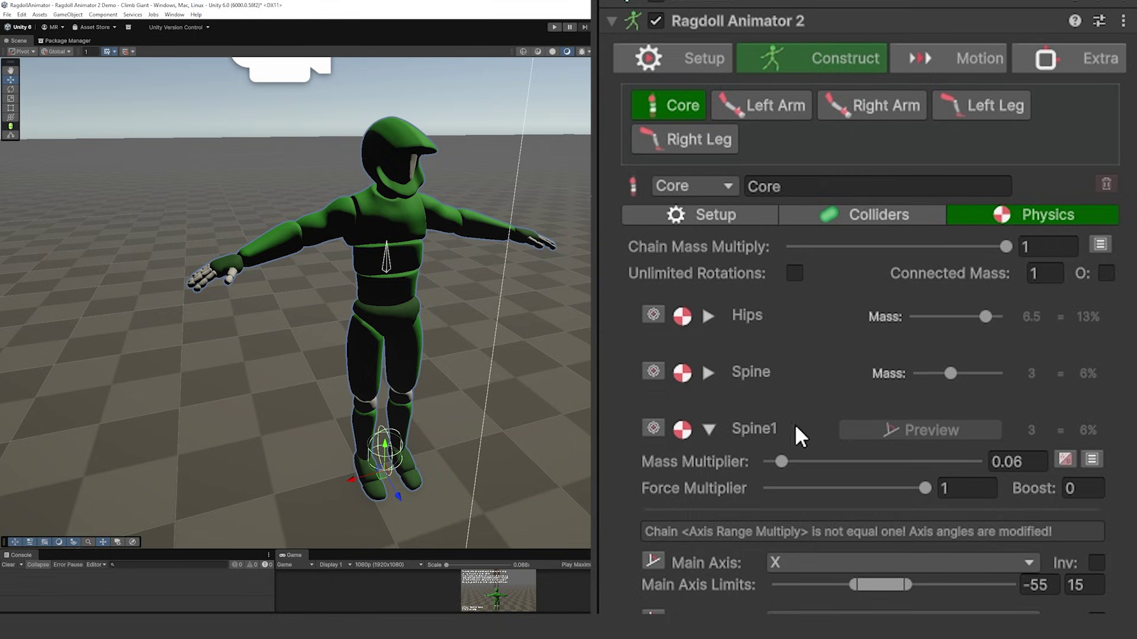
{"action": "left_click", "coordinate": [977, 58]}
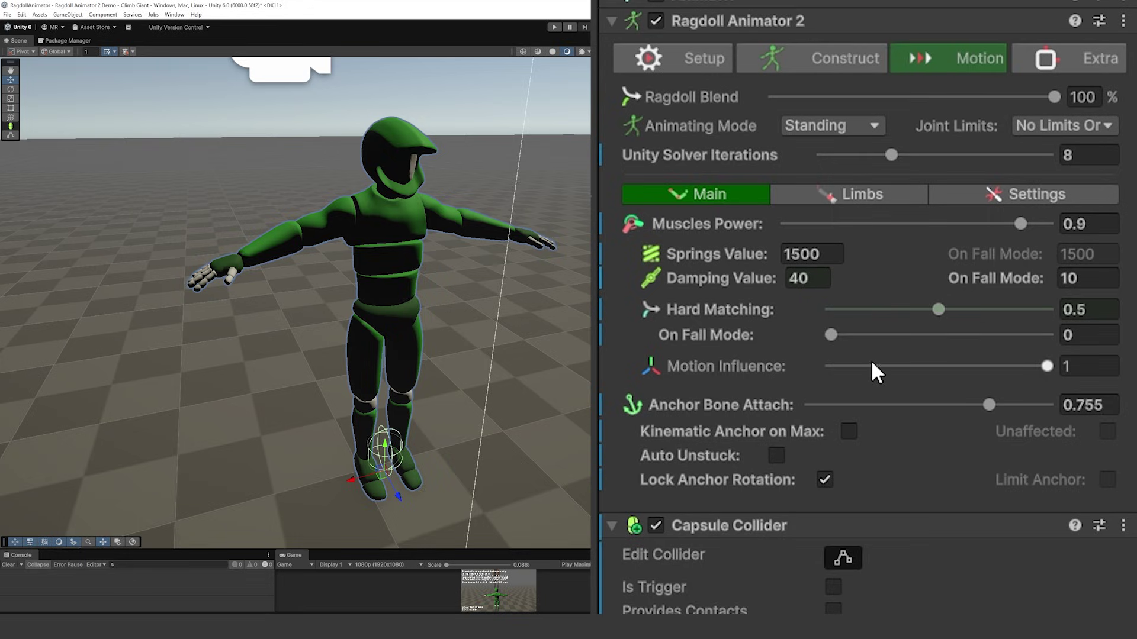
Step: Tour the Motion tab's Limbs and Settings pages, then return to the Main muscle settings
{"action": "left_click", "coordinate": [837, 201]}
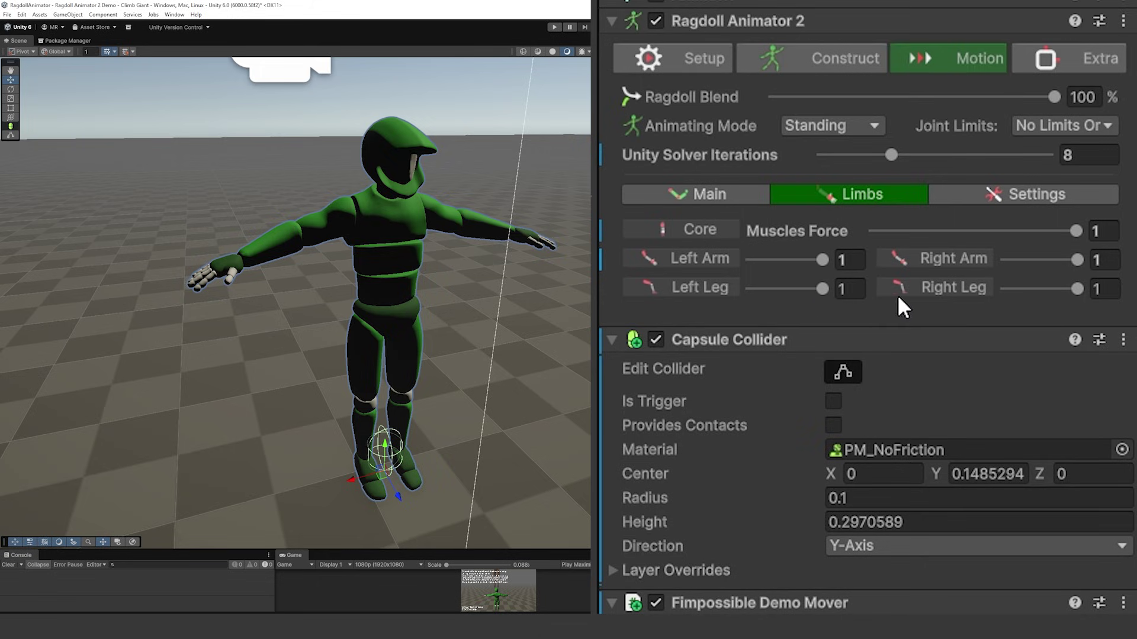
{"action": "left_click", "coordinate": [1022, 192]}
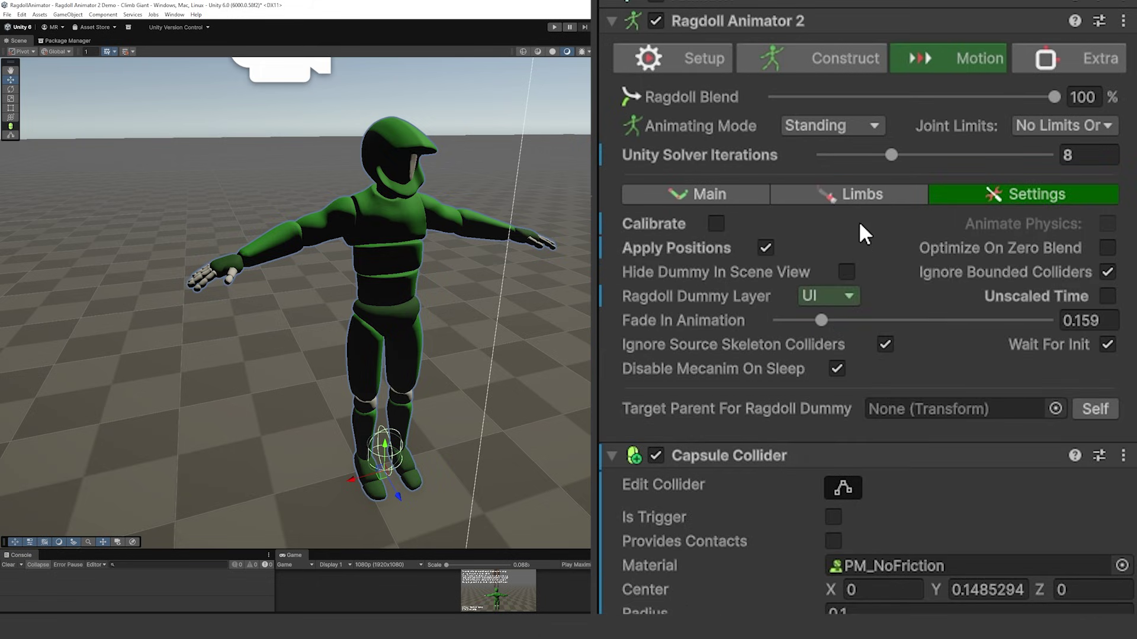
{"action": "left_click", "coordinate": [800, 195]}
{"action": "left_click", "coordinate": [720, 189]}
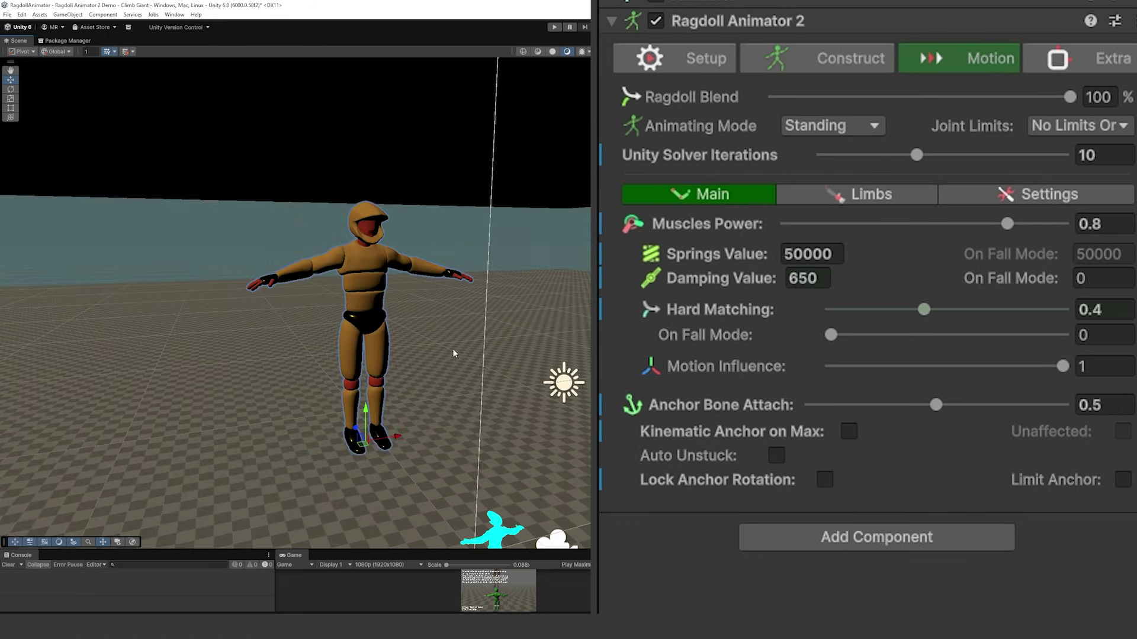
Step: Review the giant mannequin's Setup, Construct (Right Arm chain) and Motion tabs
{"action": "scroll", "coordinate": [368, 324], "scroll_direction": "up", "scroll_amount": 5}
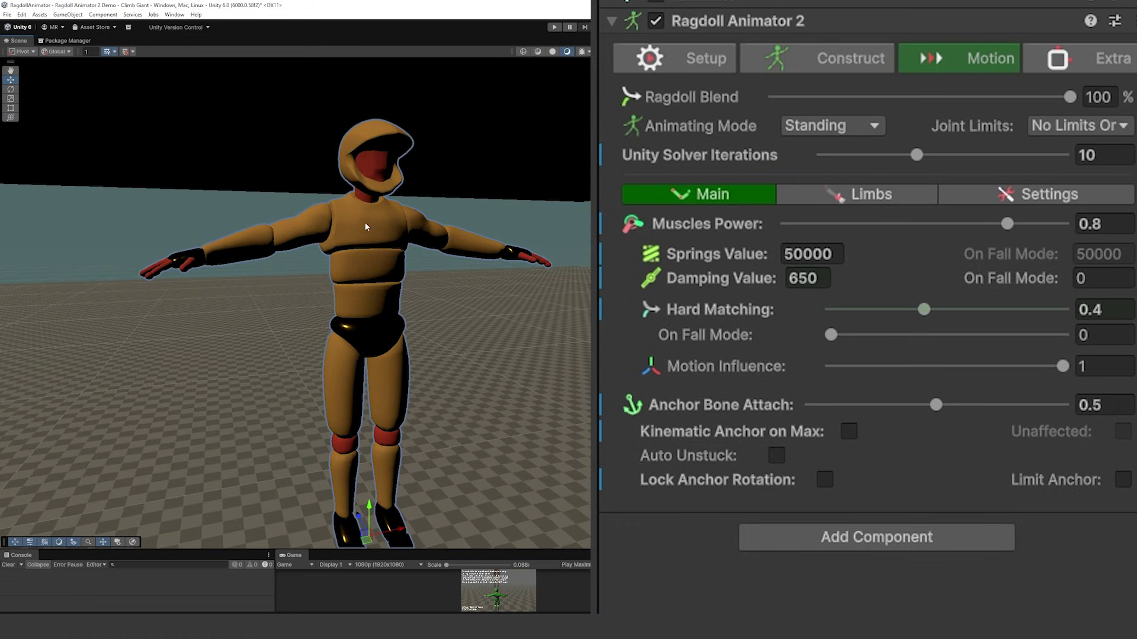
{"action": "left_click", "coordinate": [718, 48]}
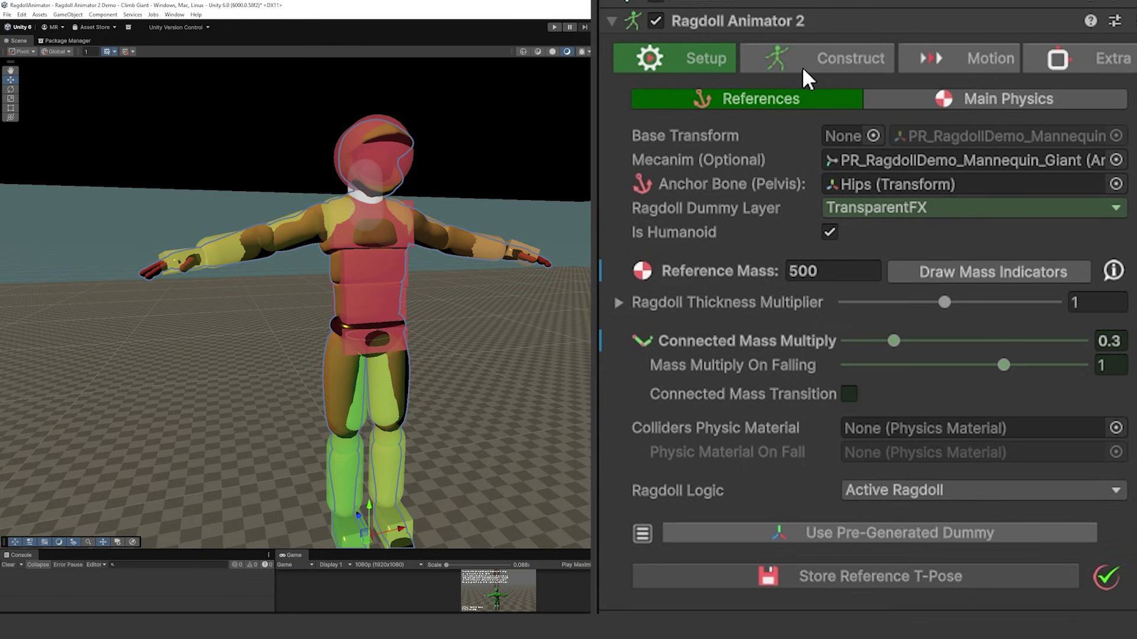
{"action": "left_click", "coordinate": [802, 67]}
{"action": "left_click", "coordinate": [777, 153]}
{"action": "left_click", "coordinate": [989, 55]}
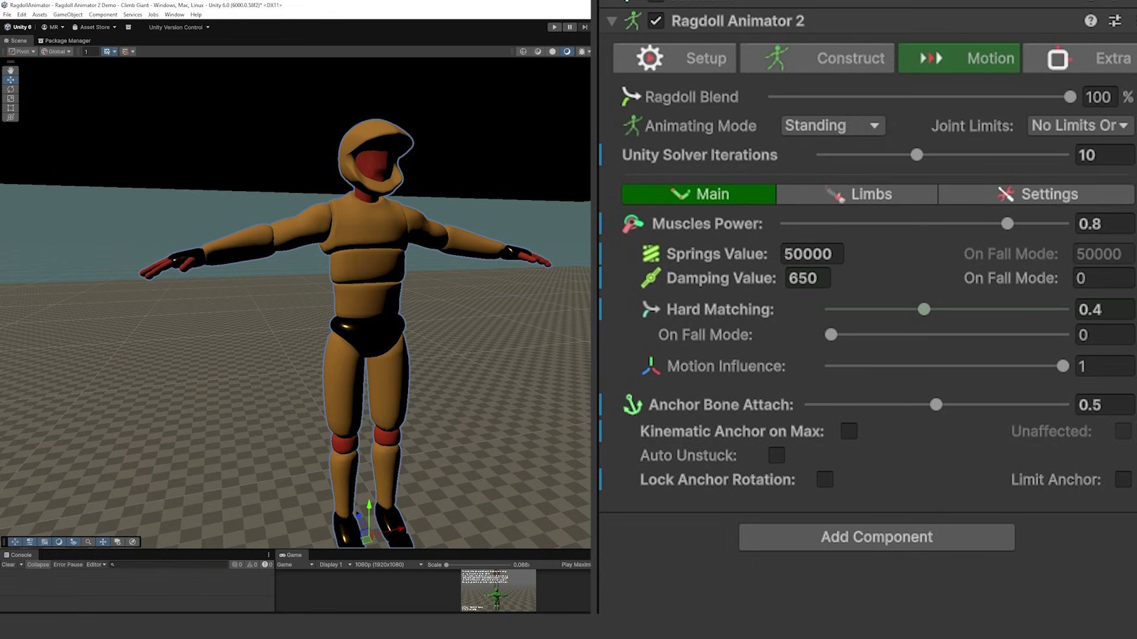
Step: In the Core chain physics, turn the Spine2 joint motion preview on and off
{"action": "left_click", "coordinate": [817, 58]}
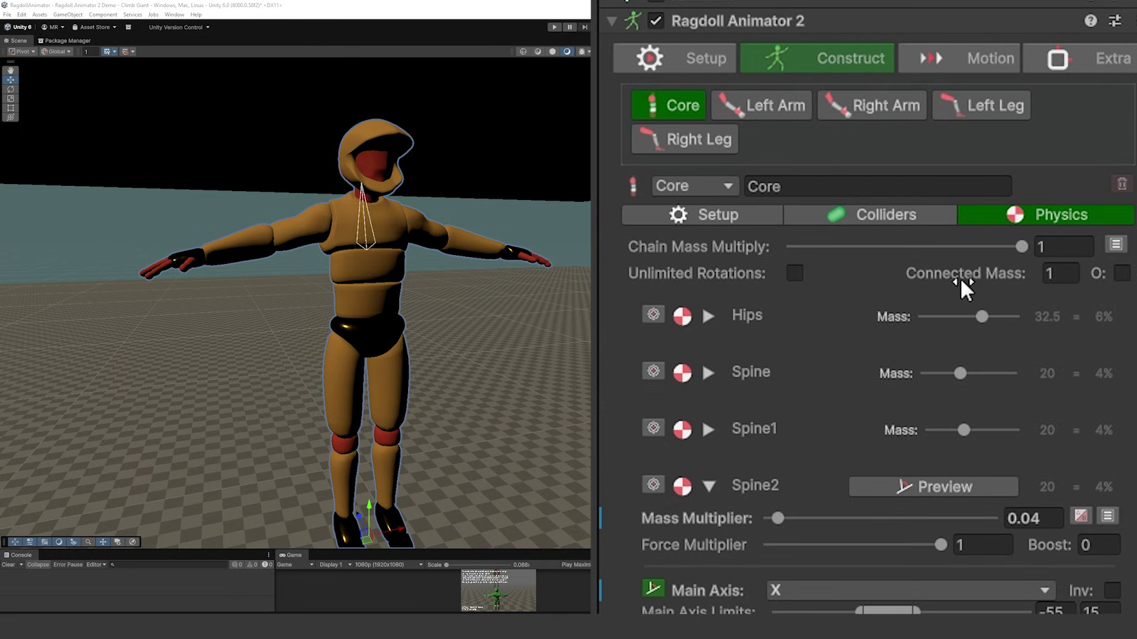
{"action": "left_click", "coordinate": [947, 489]}
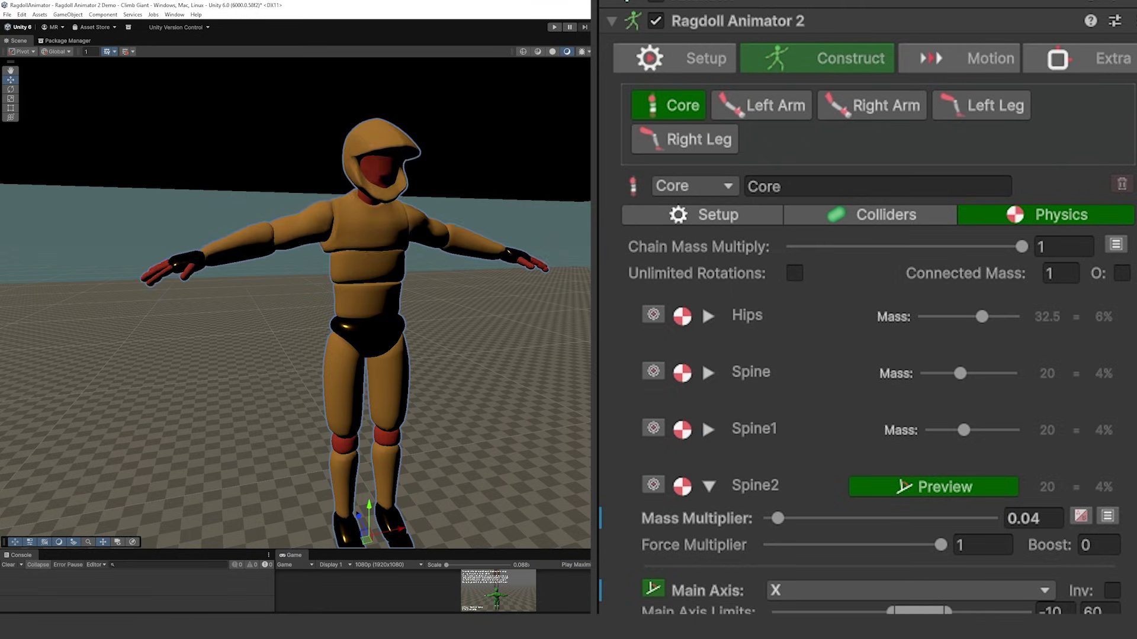
{"action": "left_click", "coordinate": [939, 486]}
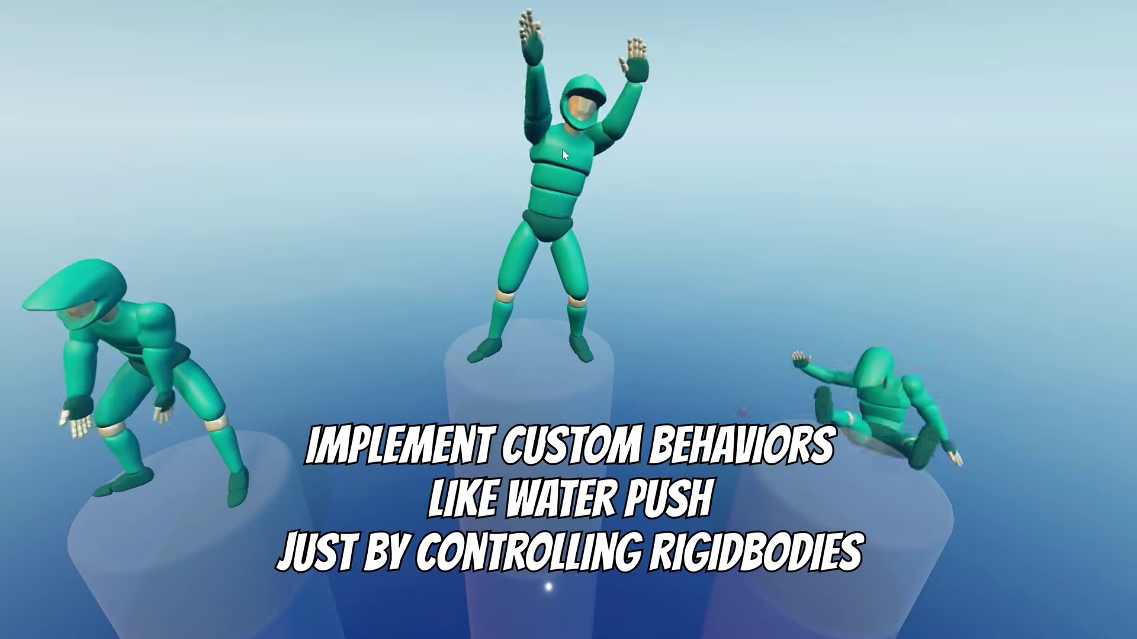
Step: Shoot balls at the centre and left ragdolls to fling them off their pillars
{"action": "left_click", "coordinate": [562, 148]}
{"action": "left_click", "coordinate": [211, 388]}
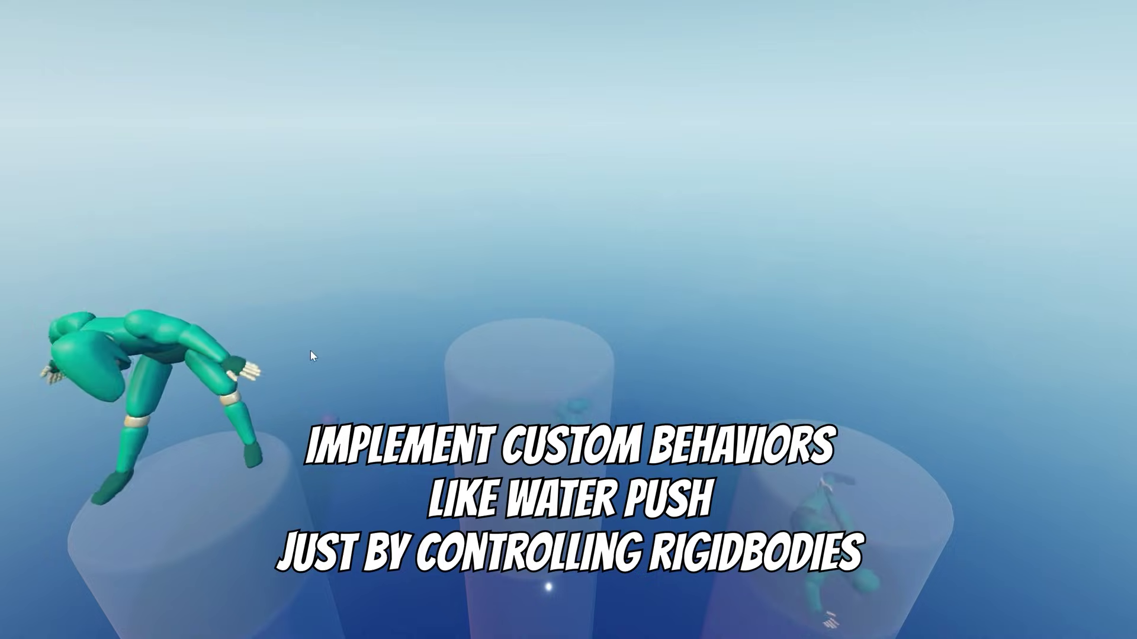